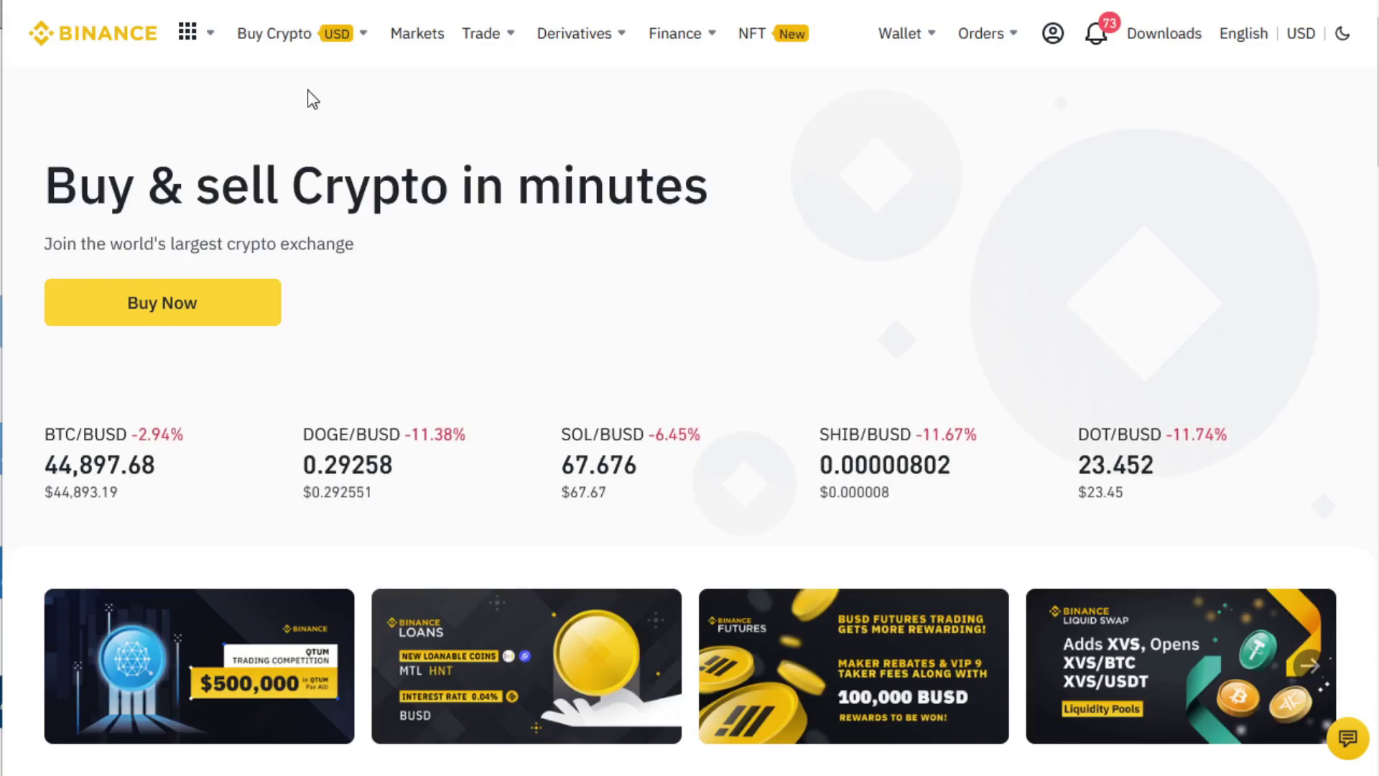
# - Bring up the Buy Crypto menu's Pay with options in the top navigation bar
pyautogui.moveTo(289, 52)
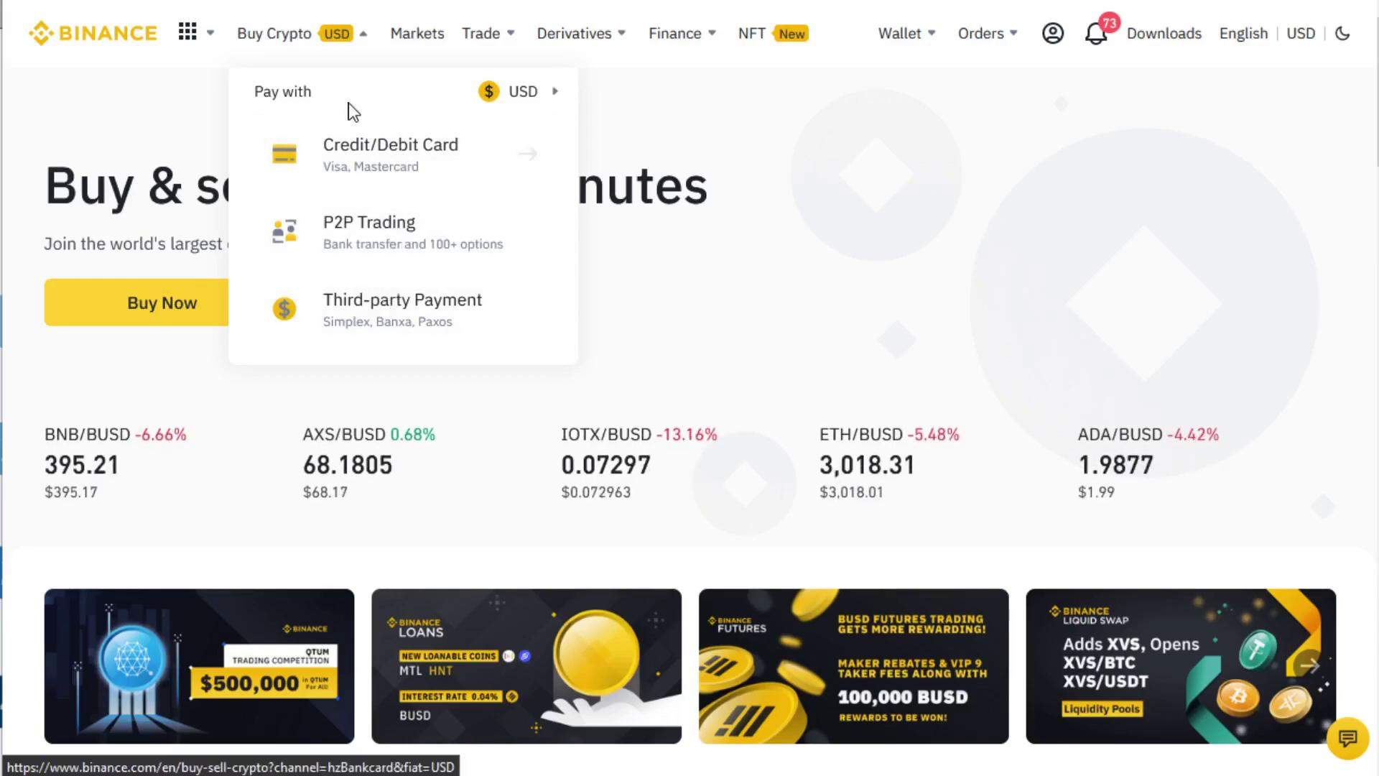
# - Choose Credit/Debit Card from the Buy Crypto menu to reach the card purchase page
pyautogui.moveTo(187, 32)
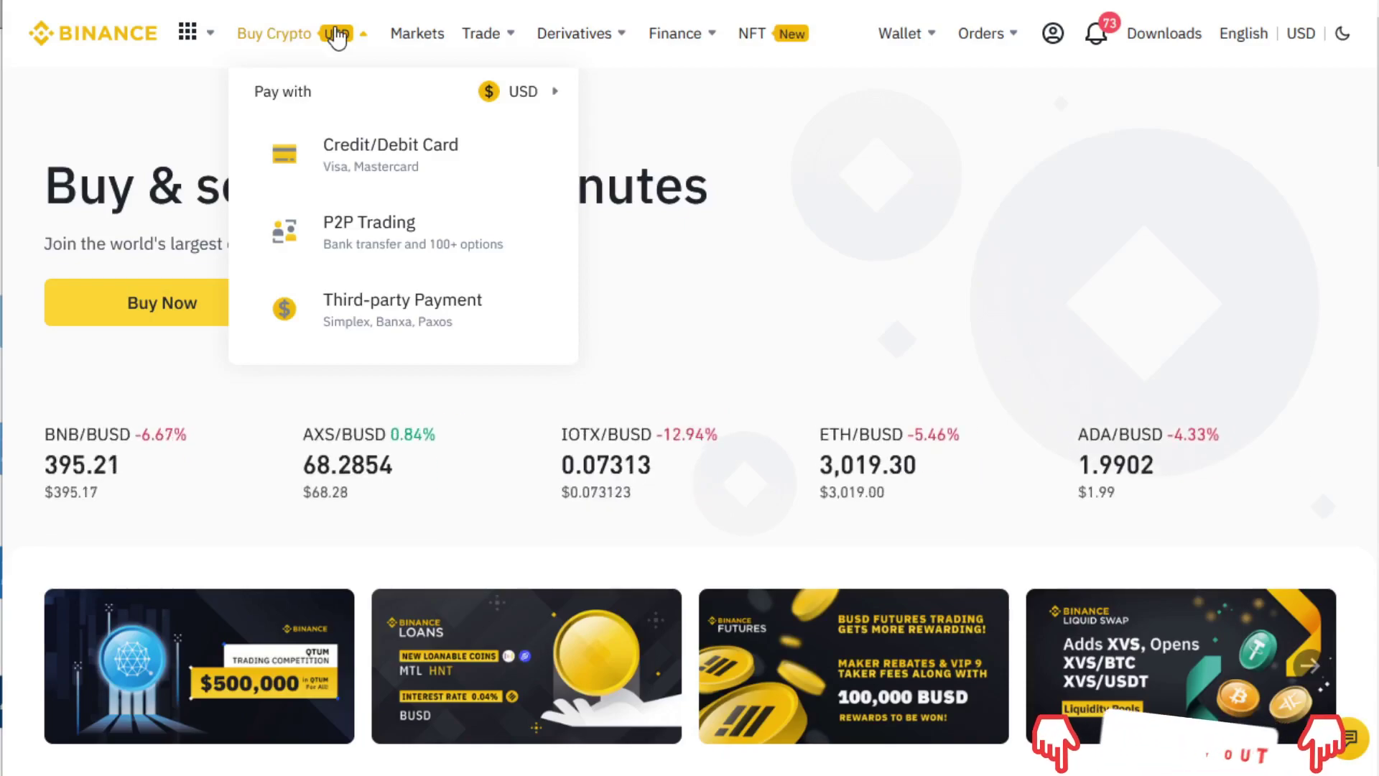
pyautogui.click(353, 157)
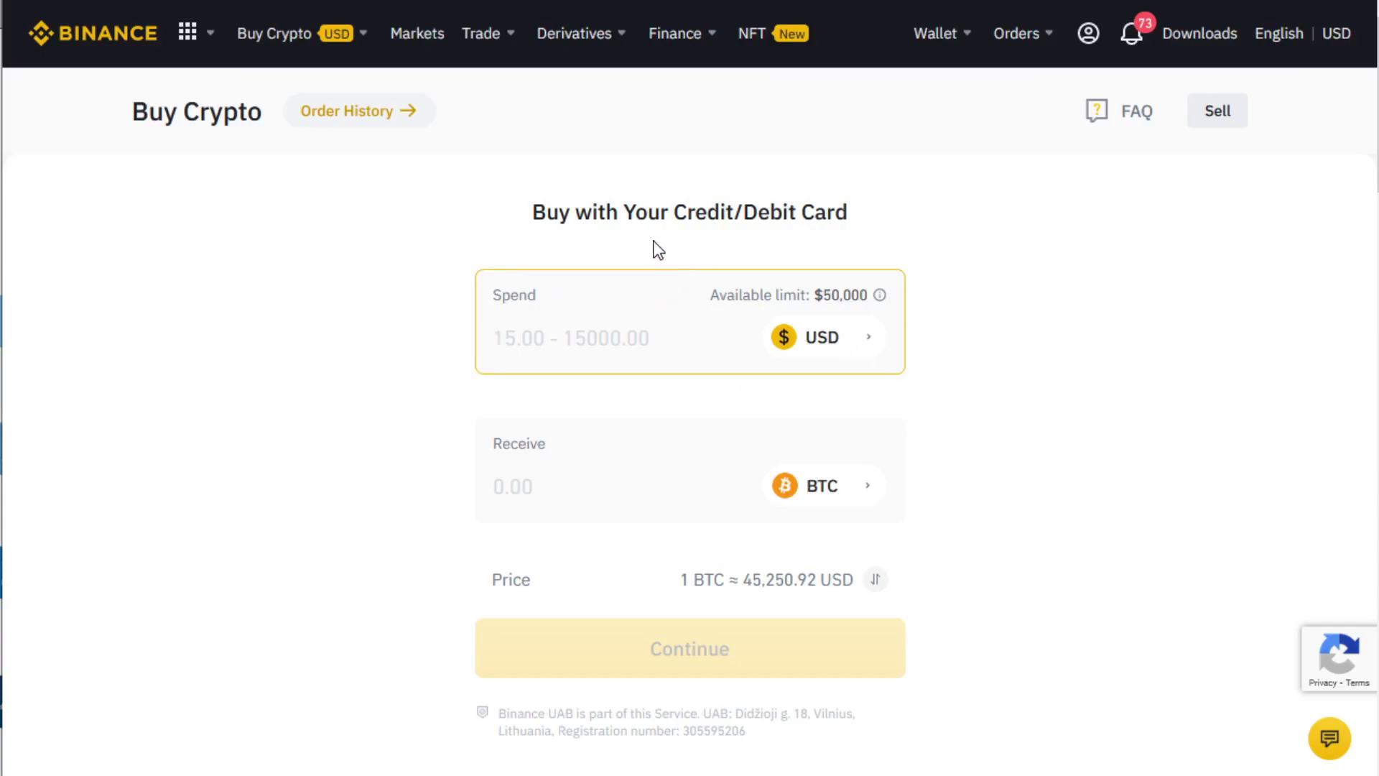
# - Change the card purchase coin from BTC to ADA and set Spend to 30 USD for 14.9 ADA
pyautogui.write('100')
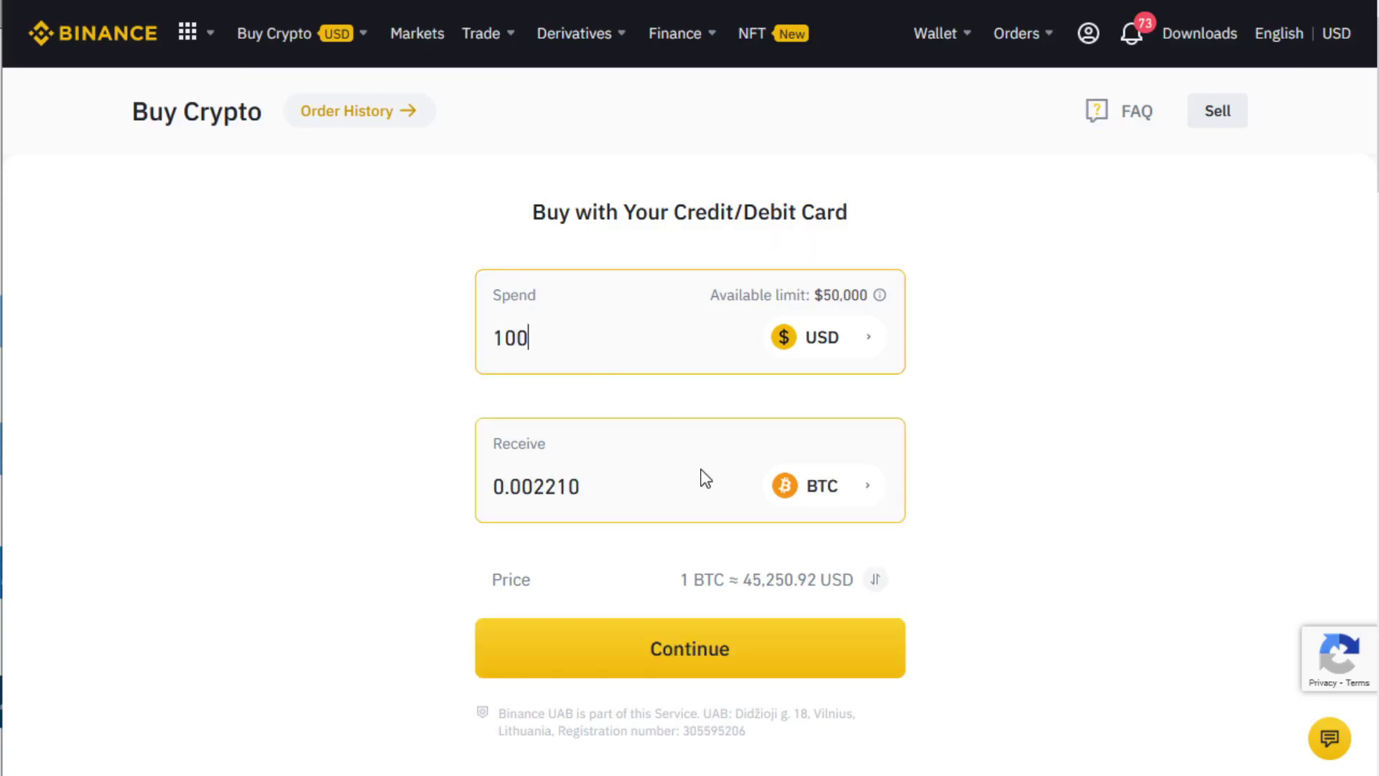
pyautogui.click(845, 510)
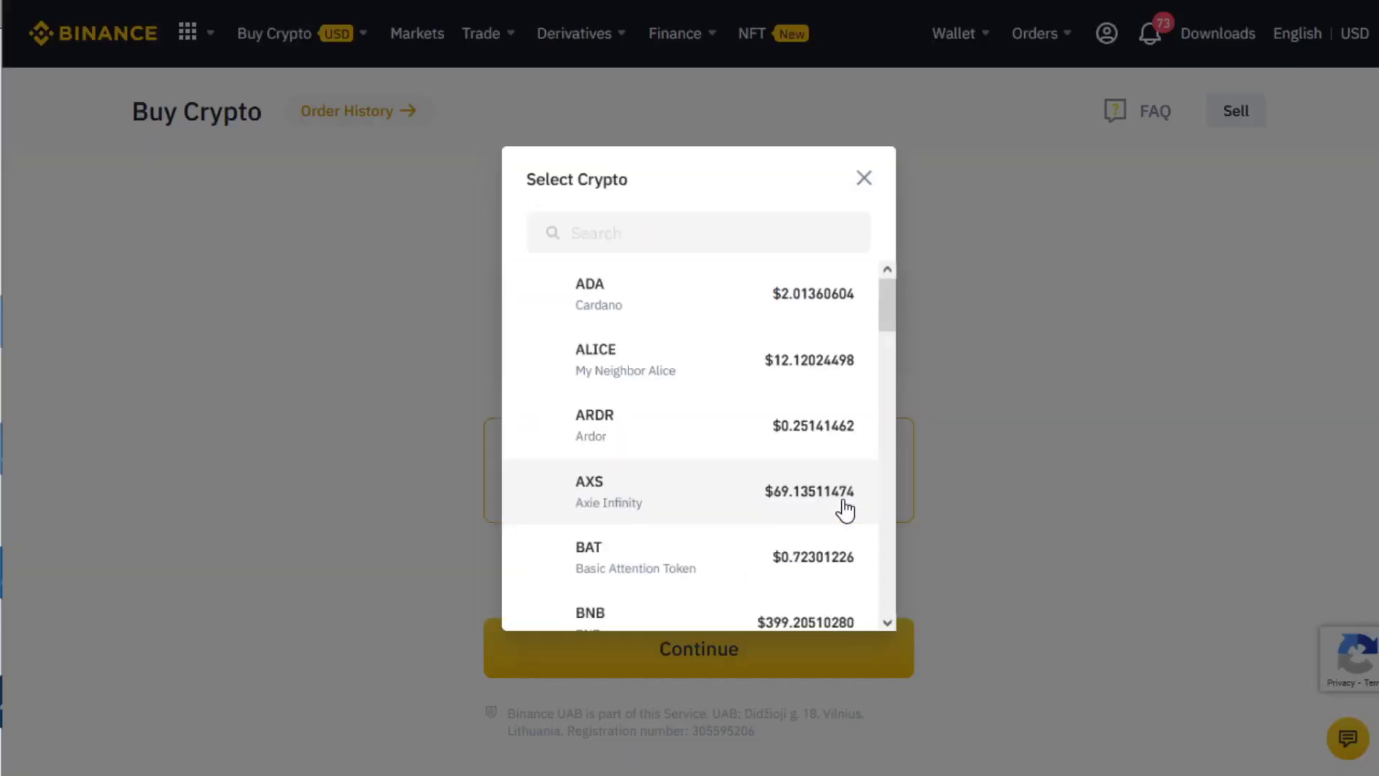
pyautogui.click(685, 320)
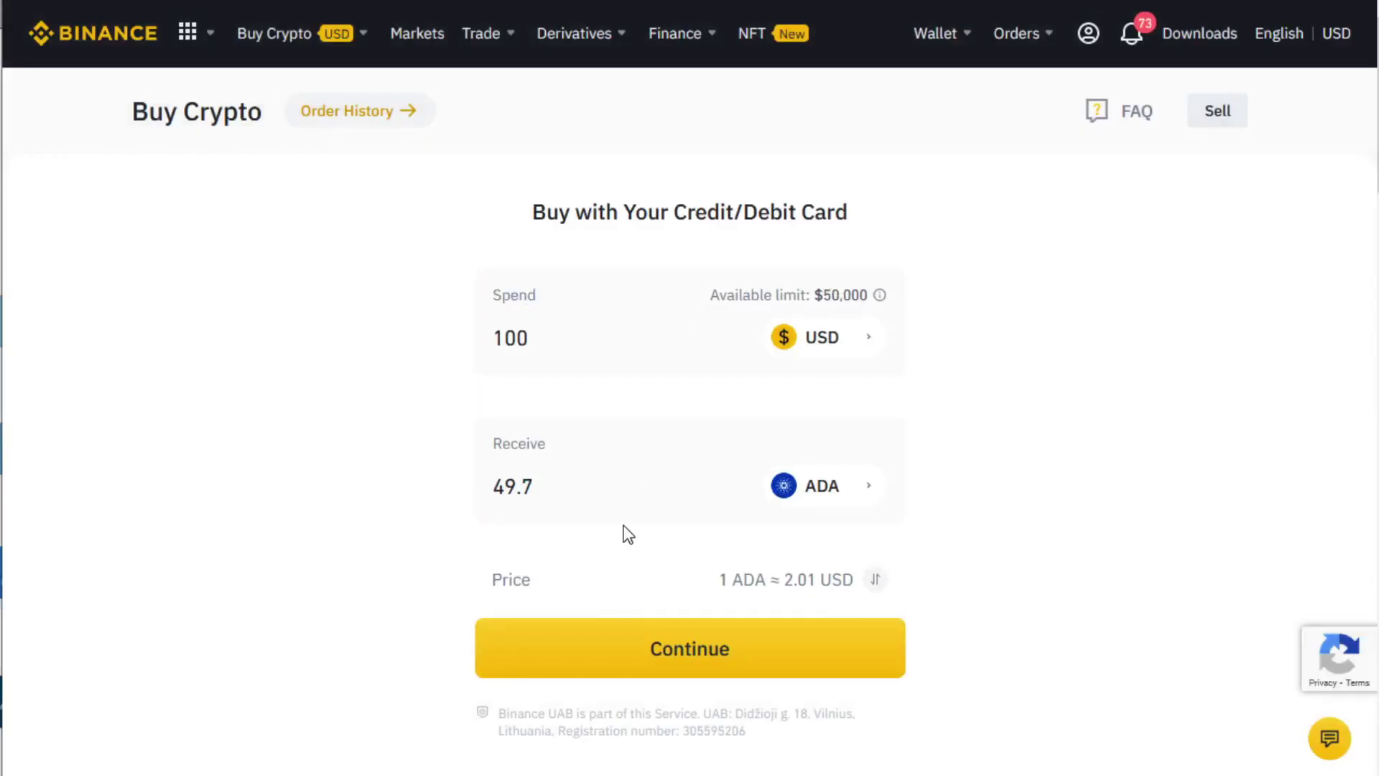
pyautogui.moveTo(613, 486); pyautogui.dragTo(413, 494)
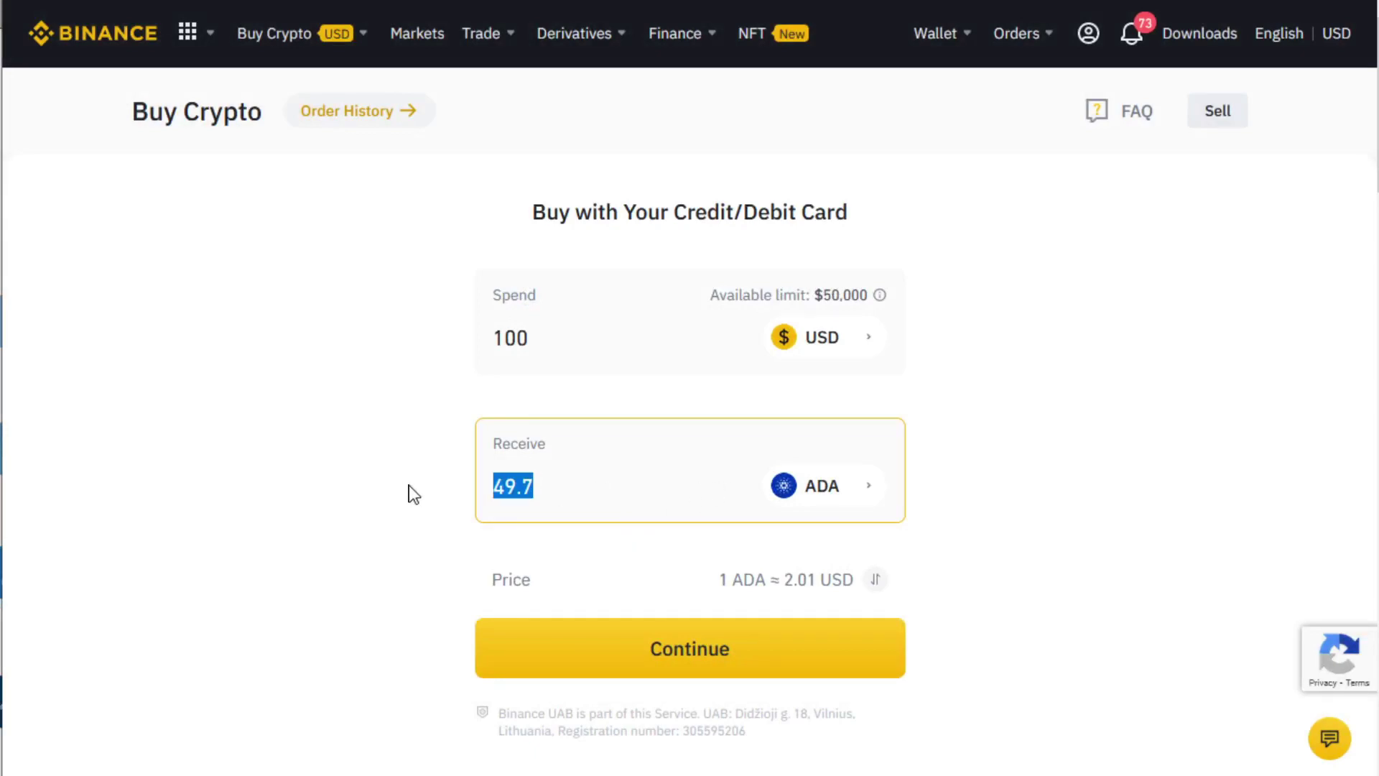
pyautogui.write('1')
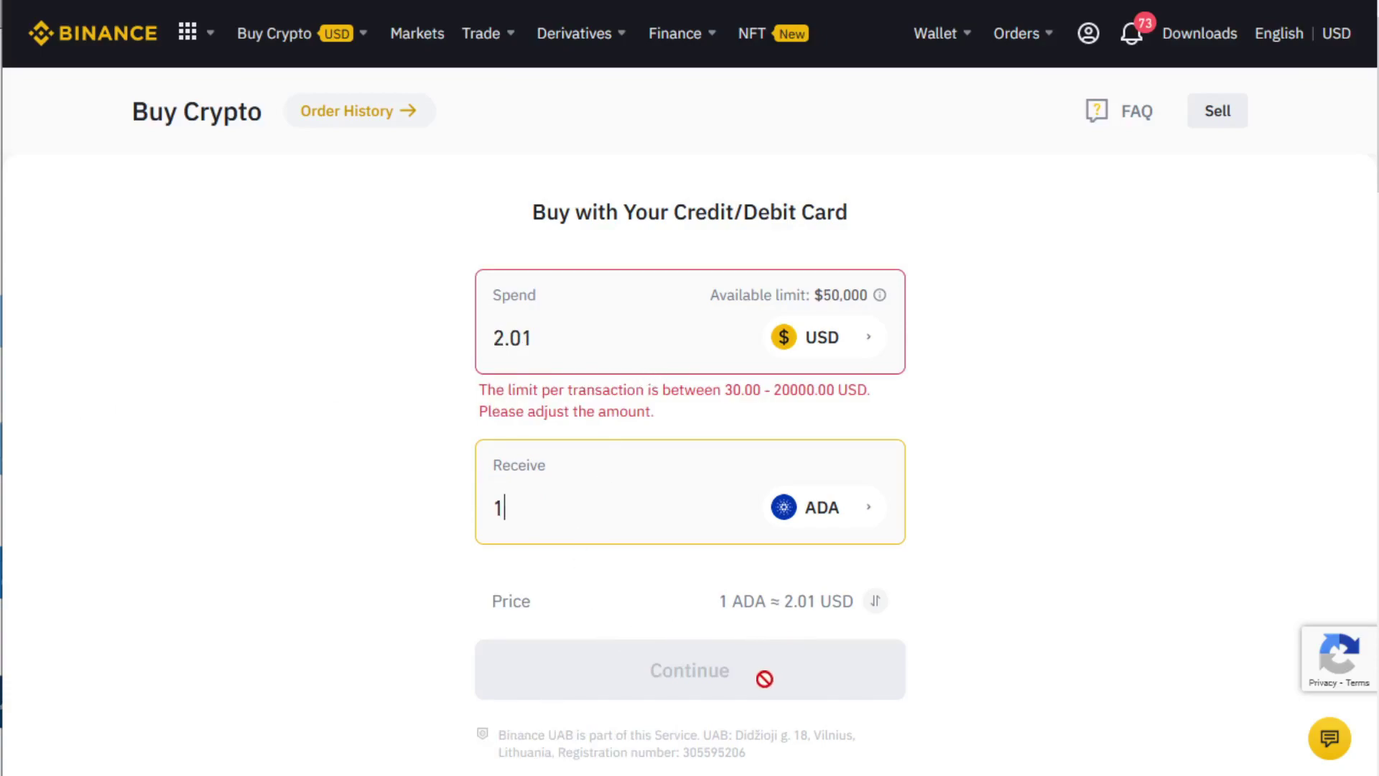
pyautogui.moveTo(610, 347); pyautogui.dragTo(280, 316)
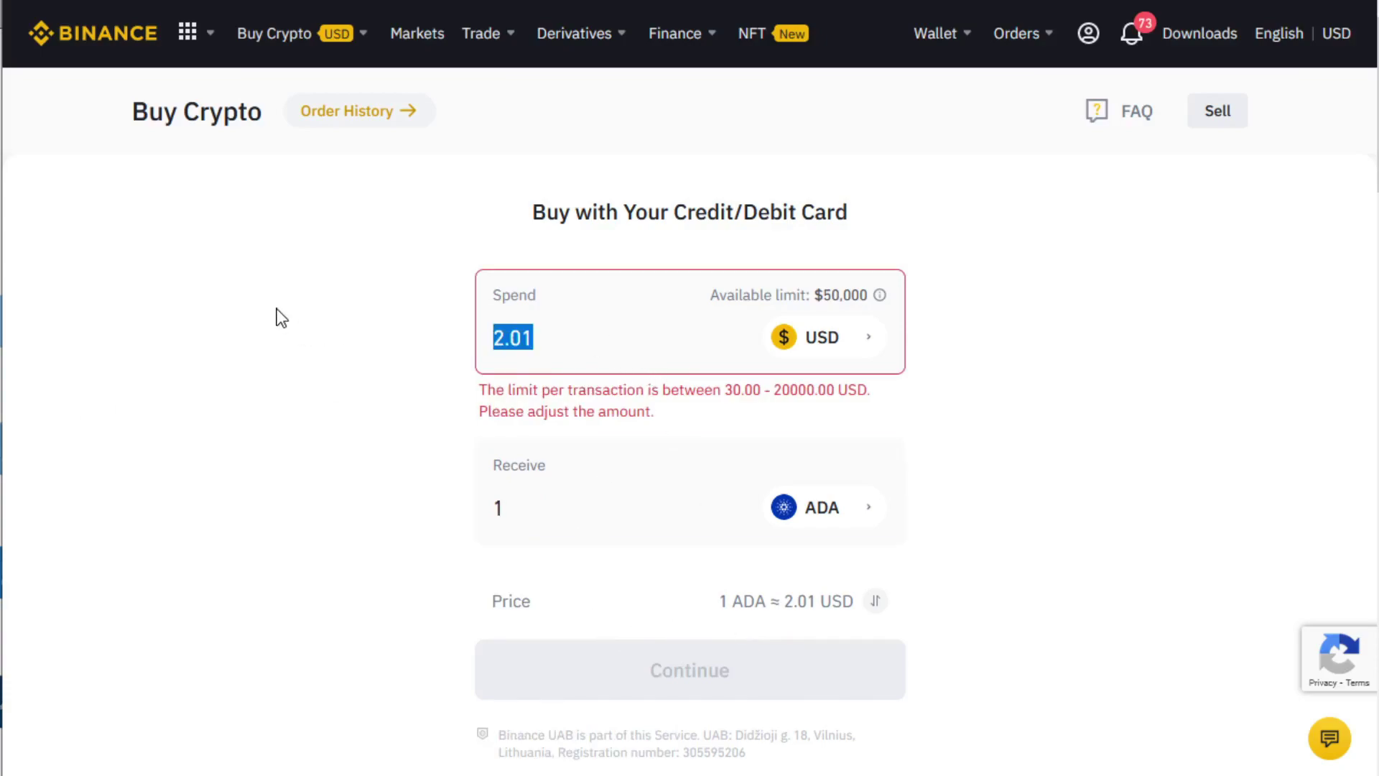
pyautogui.write('30')
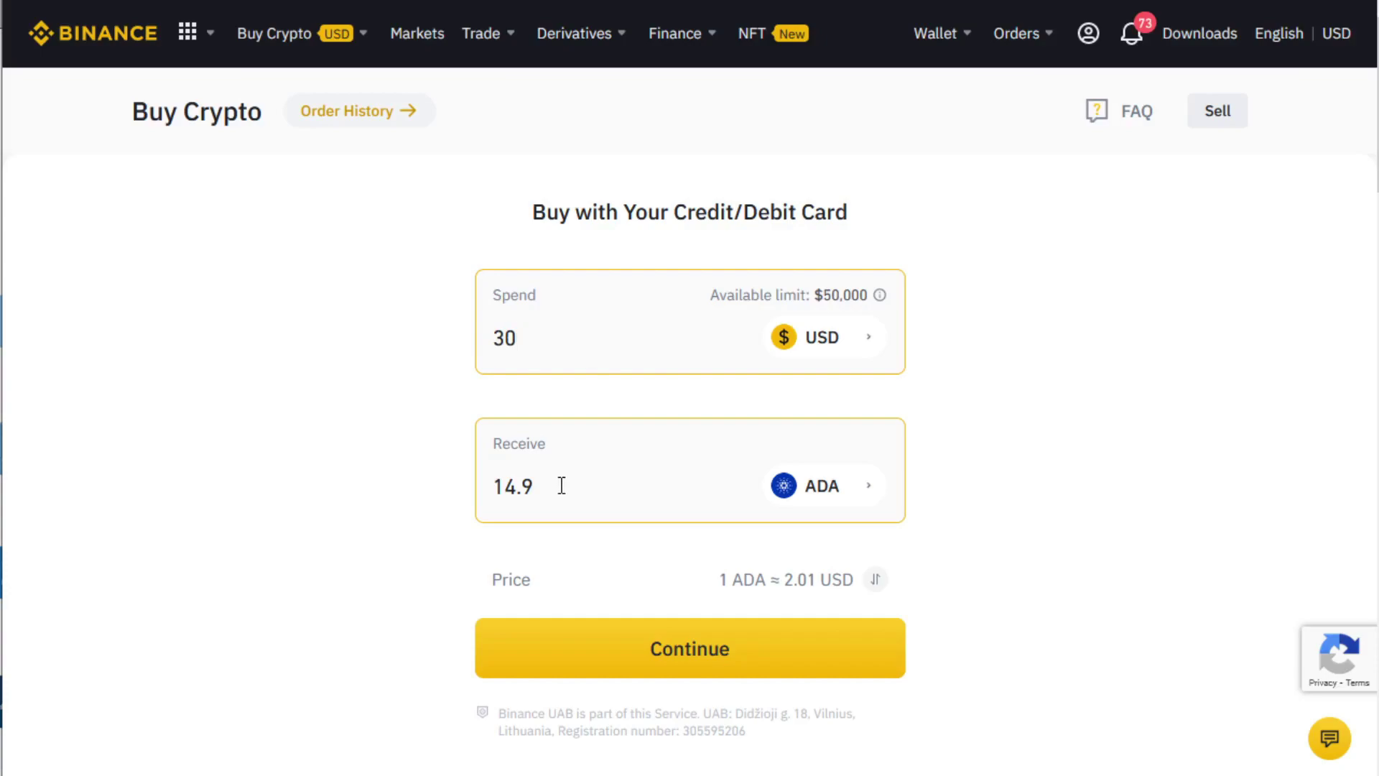
# - Continue the 30 USD ADA order to payment, begin adding a new card, then dismiss that form
pyautogui.click(710, 641)
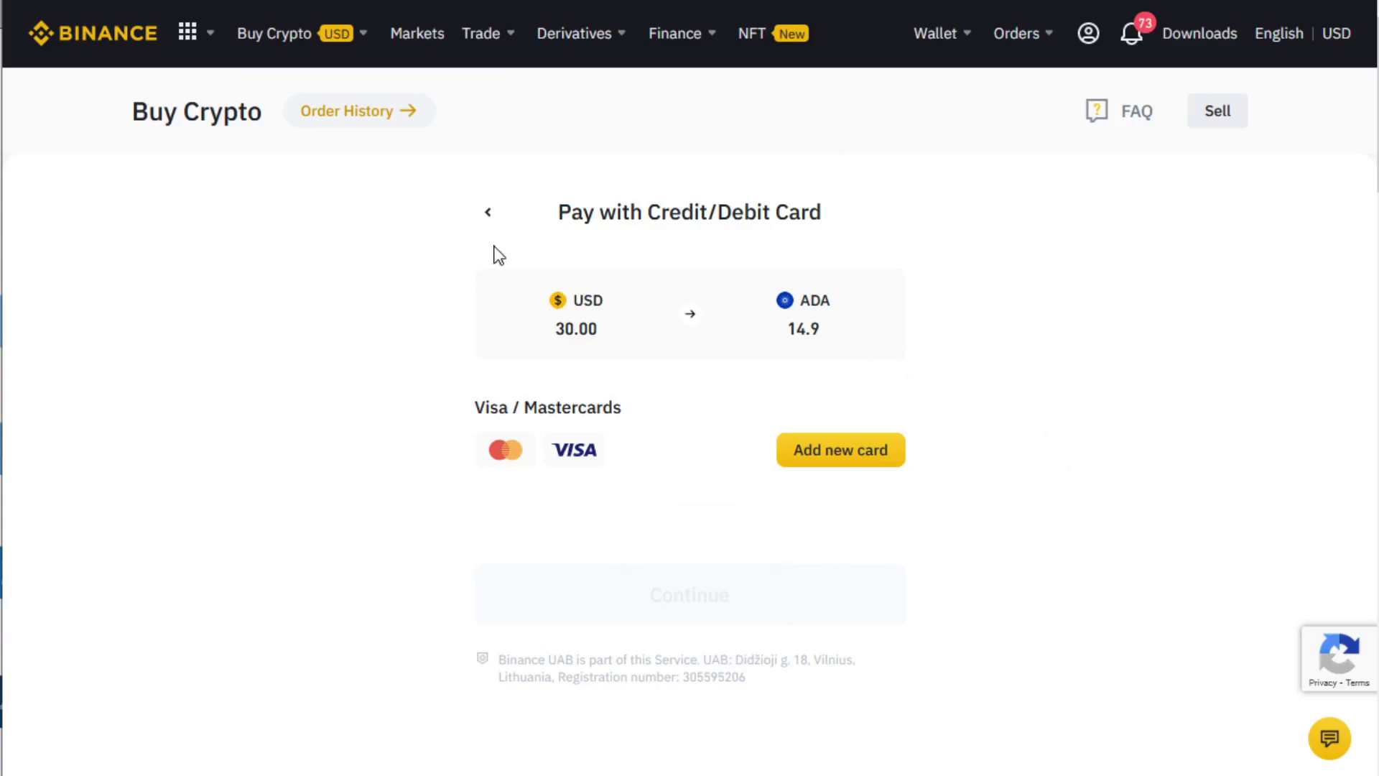
pyautogui.click(826, 456)
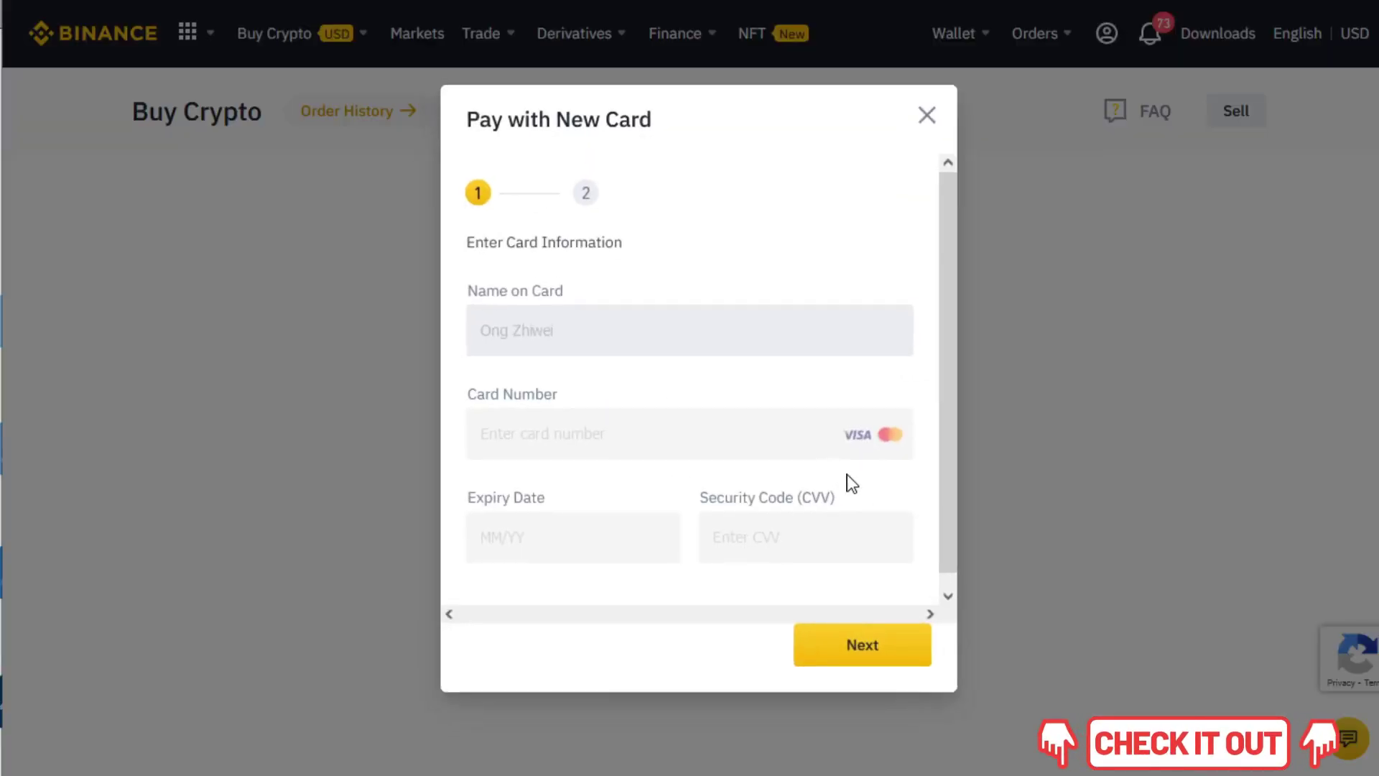
pyautogui.click(922, 116)
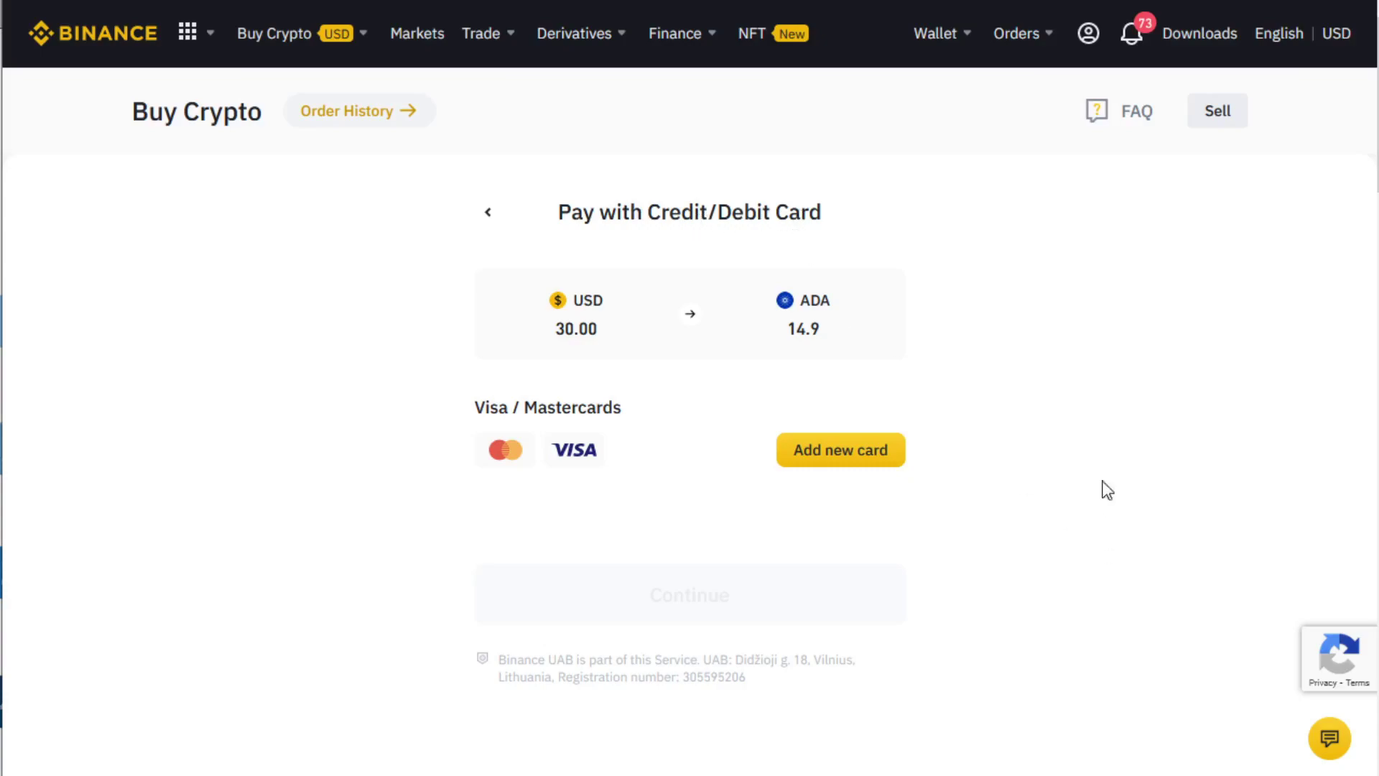
# - Visit Third-party Payment, then switch to P2P Trading to list USDT buy offers in CNY
pyautogui.moveTo(280, 46)
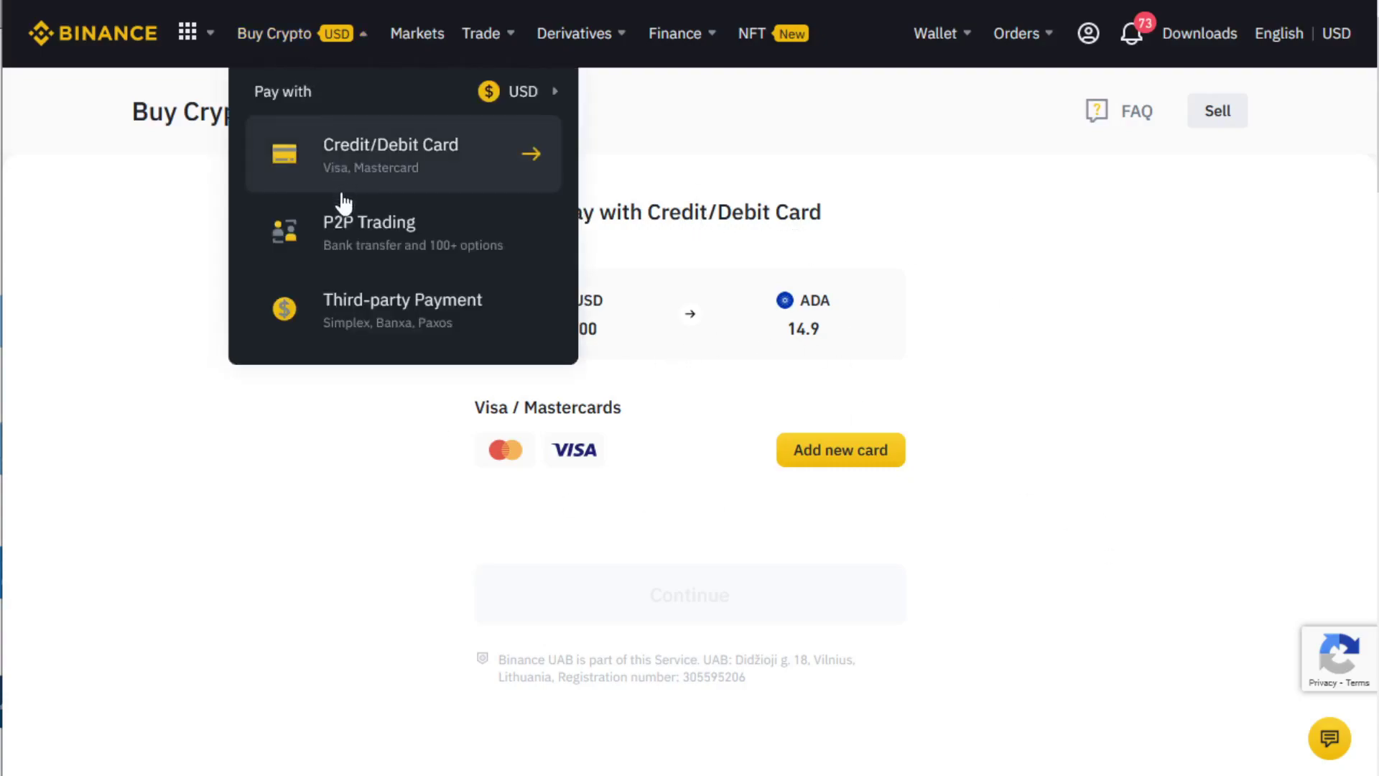
pyautogui.click(349, 310)
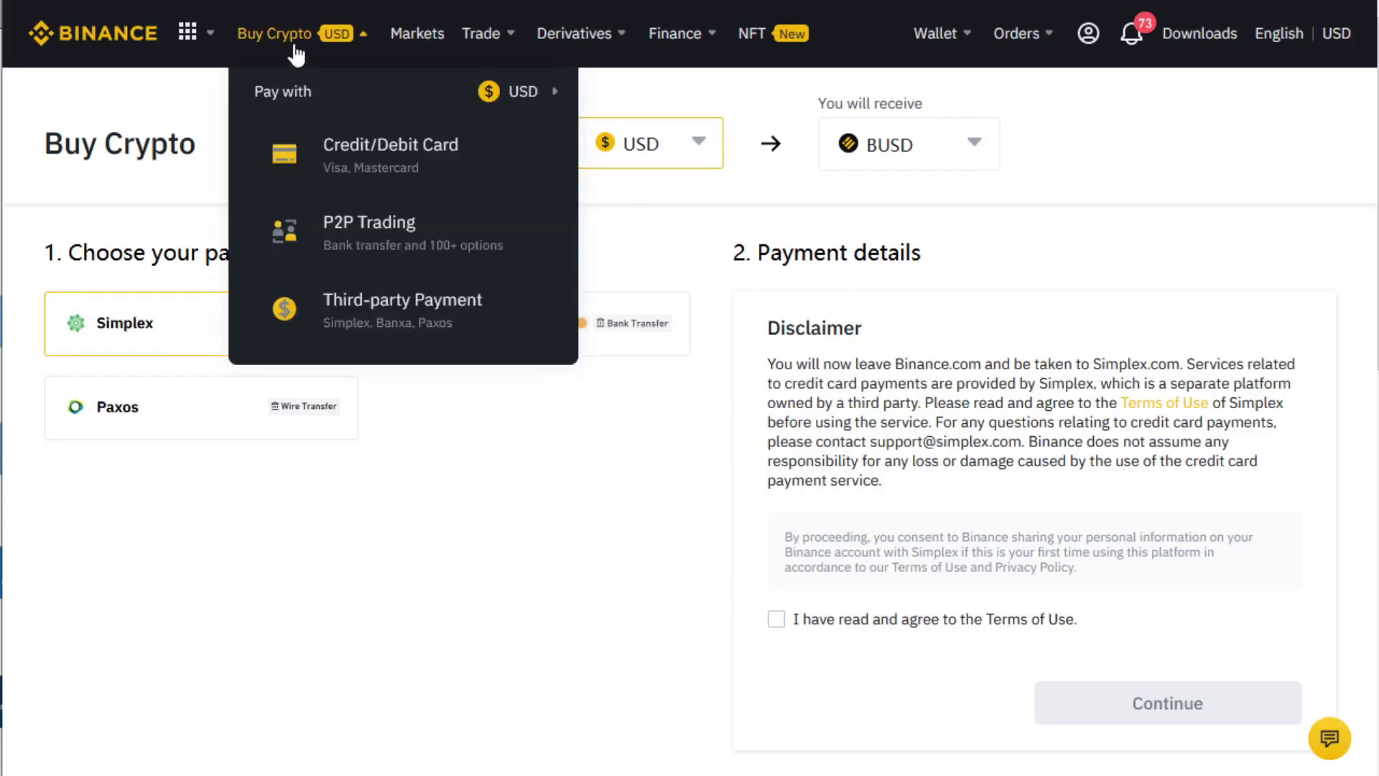
pyautogui.moveTo(293, 53)
pyautogui.moveTo(289, 61)
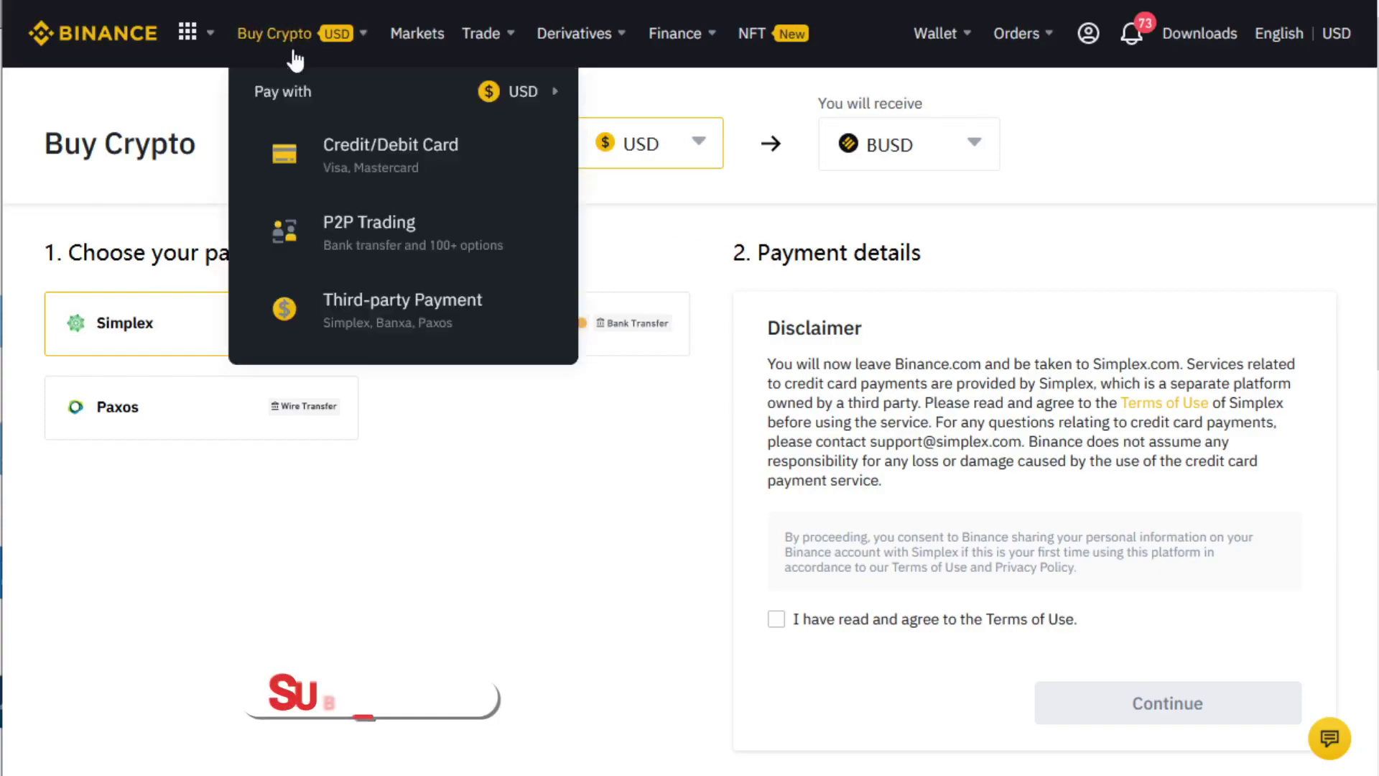
pyautogui.click(348, 224)
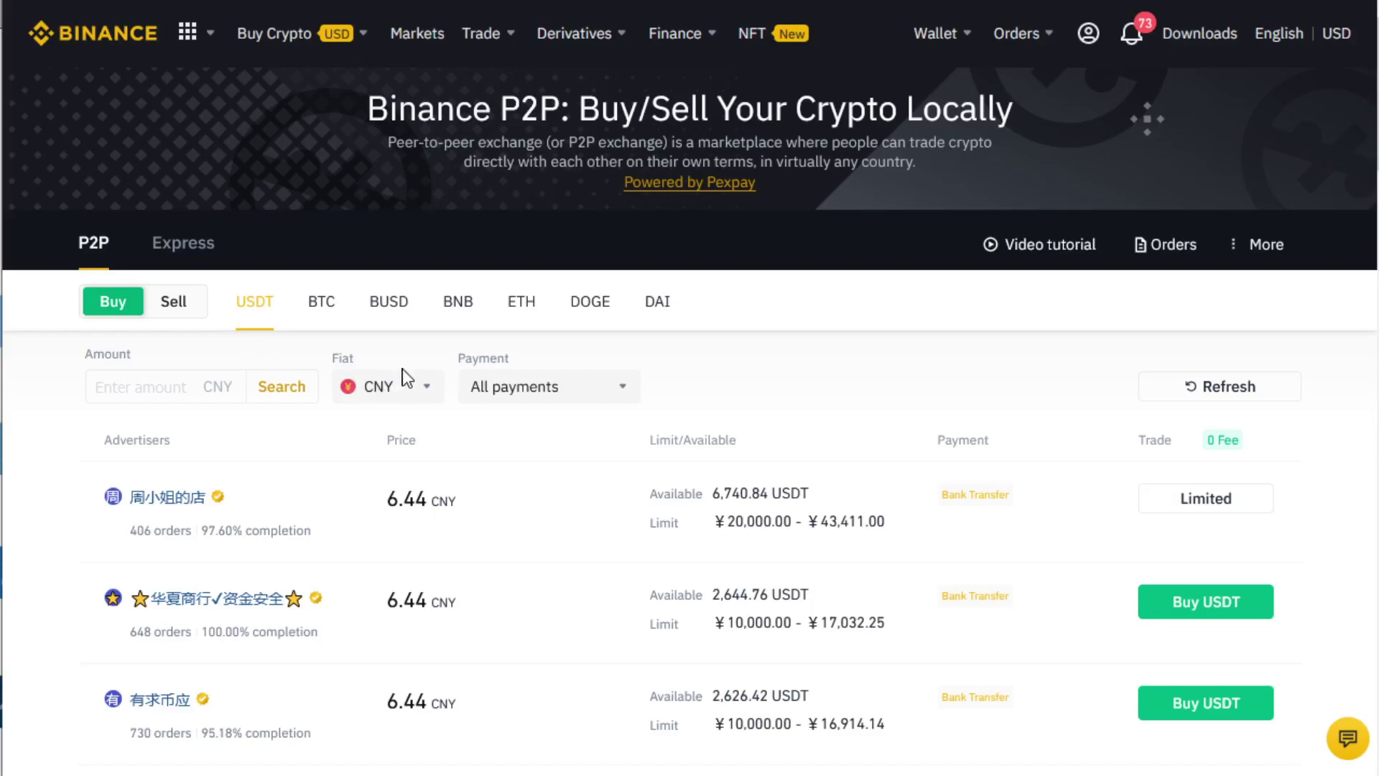
# - Set the Express USDT purchase to pay in SGD instead of CNY, with an amount of 1000
pyautogui.scroll(-2, 752, 406)
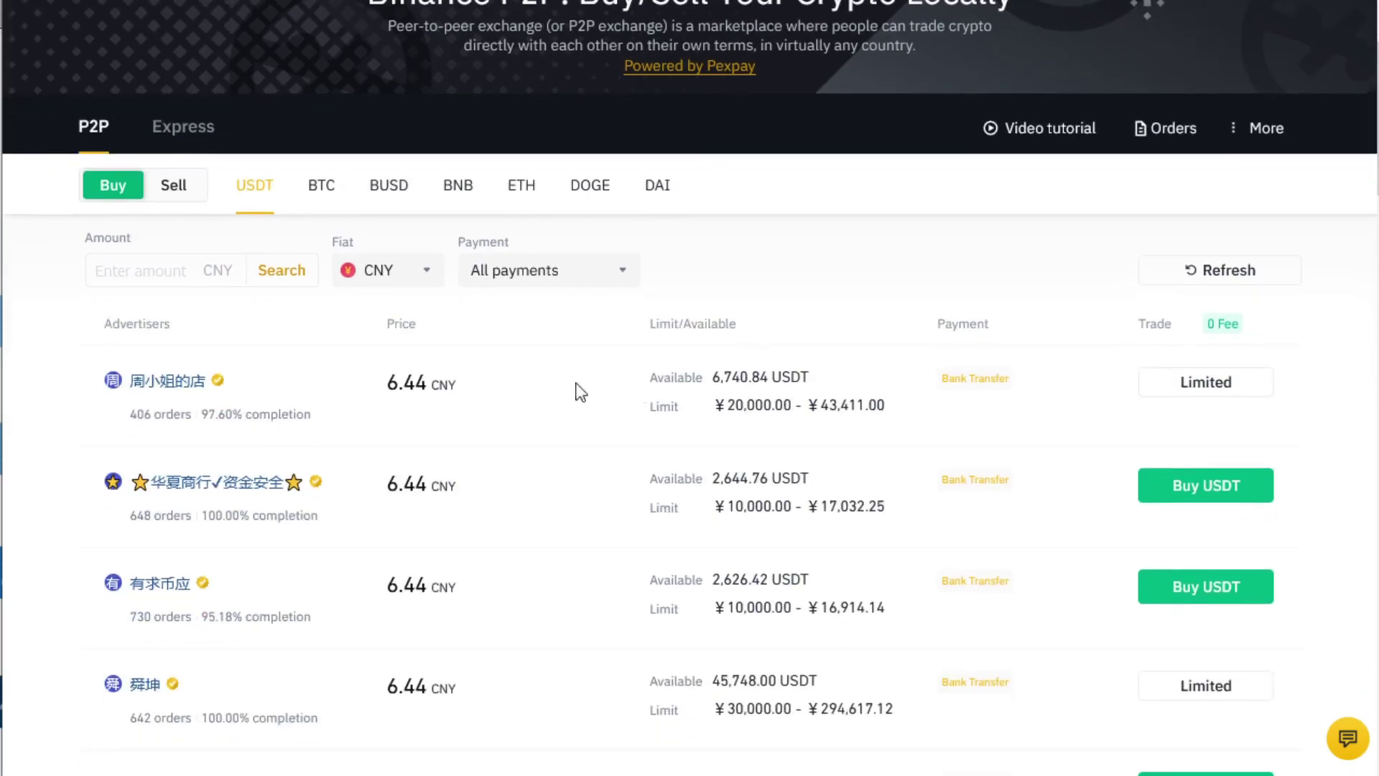
pyautogui.scroll(2, 323, 332)
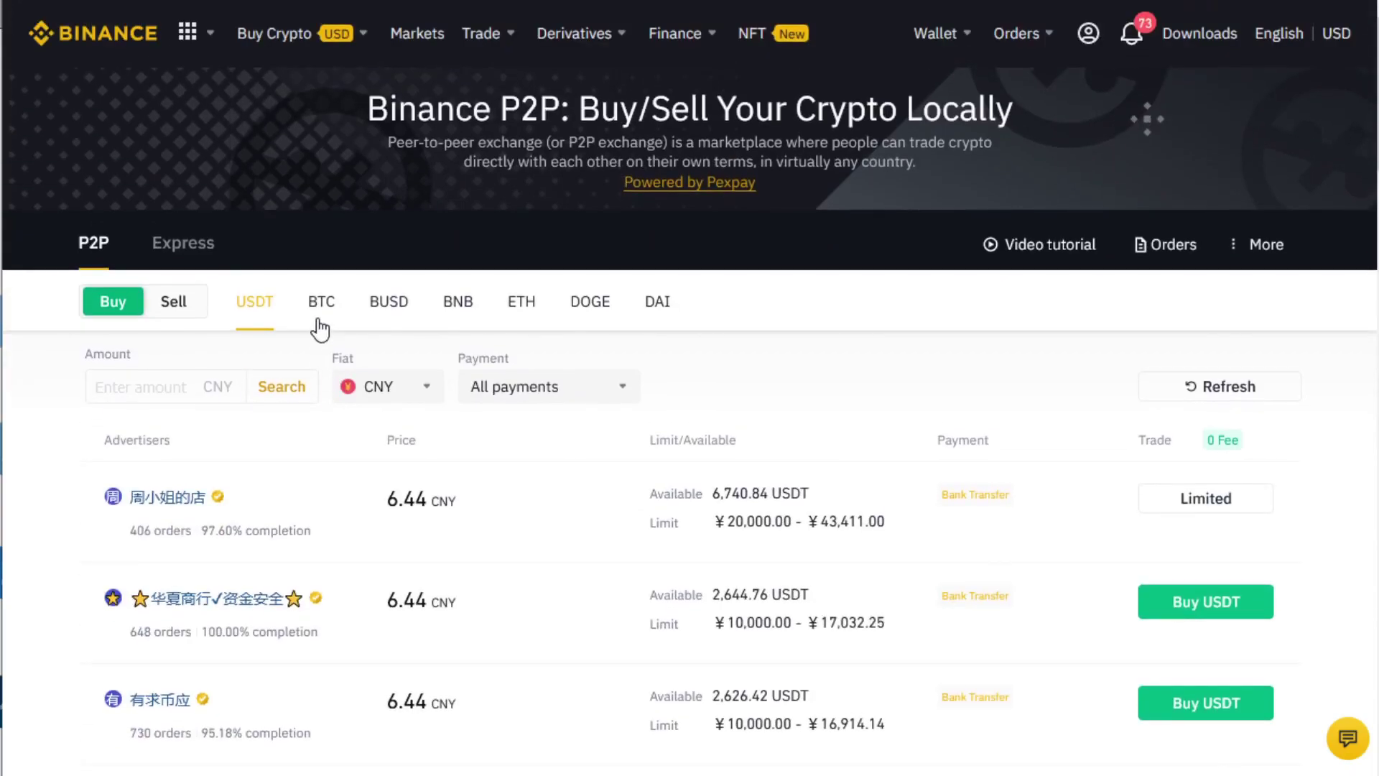
pyautogui.click(185, 246)
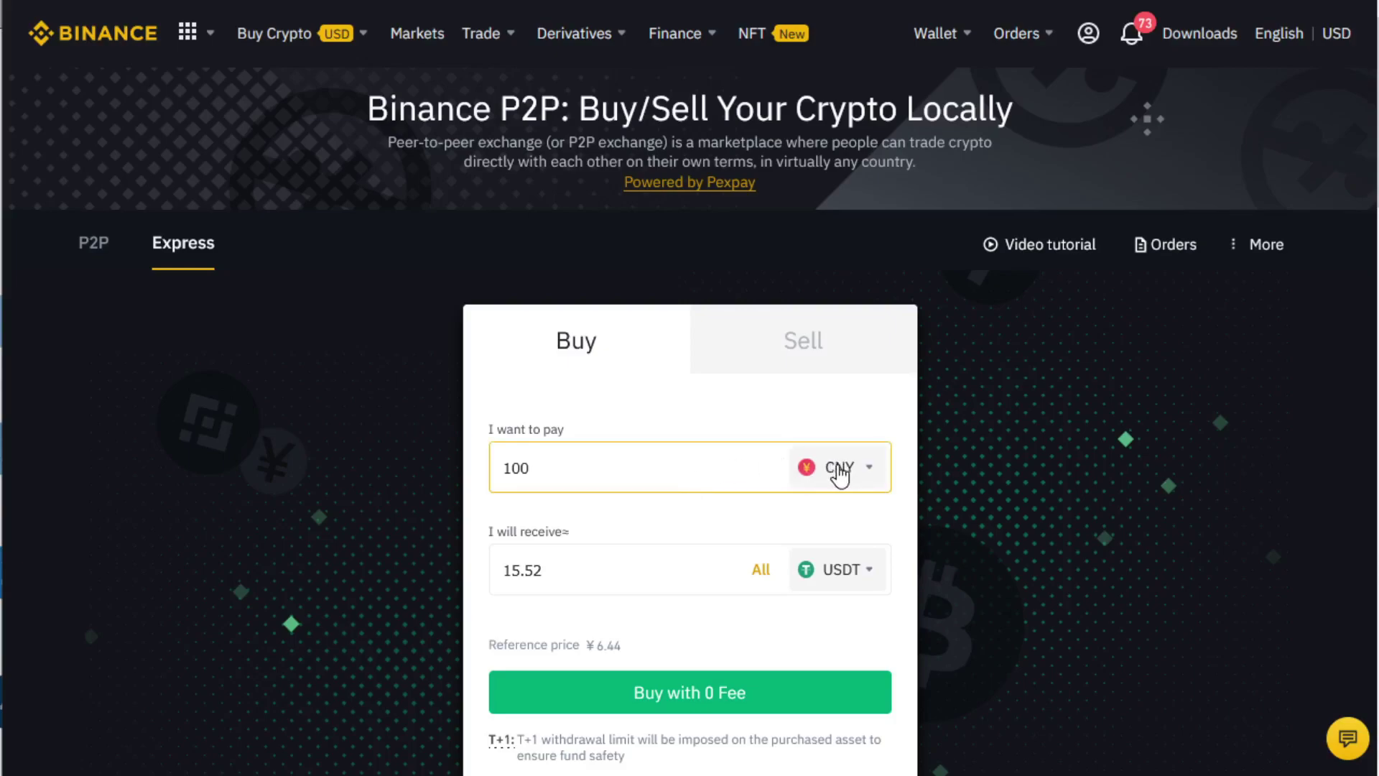
pyautogui.click(839, 474)
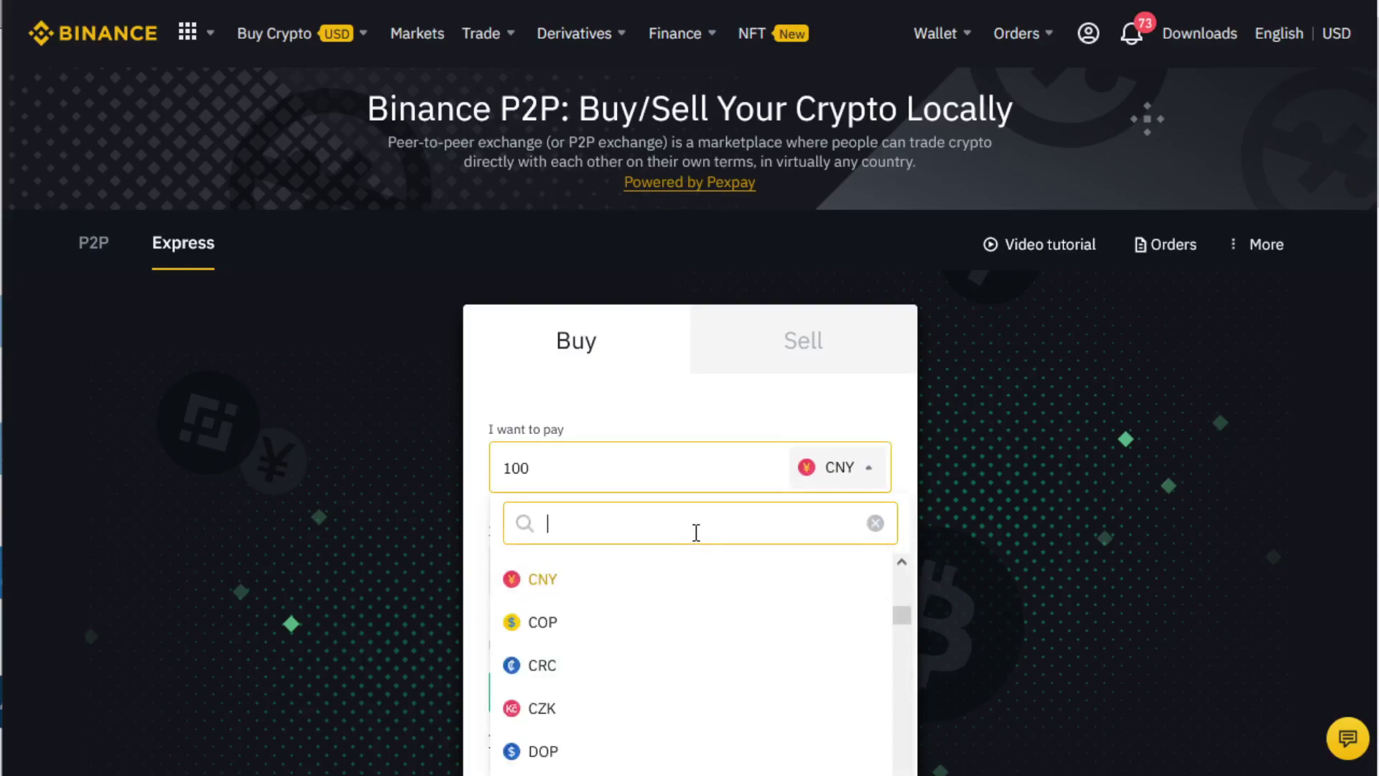
pyautogui.write('sg')
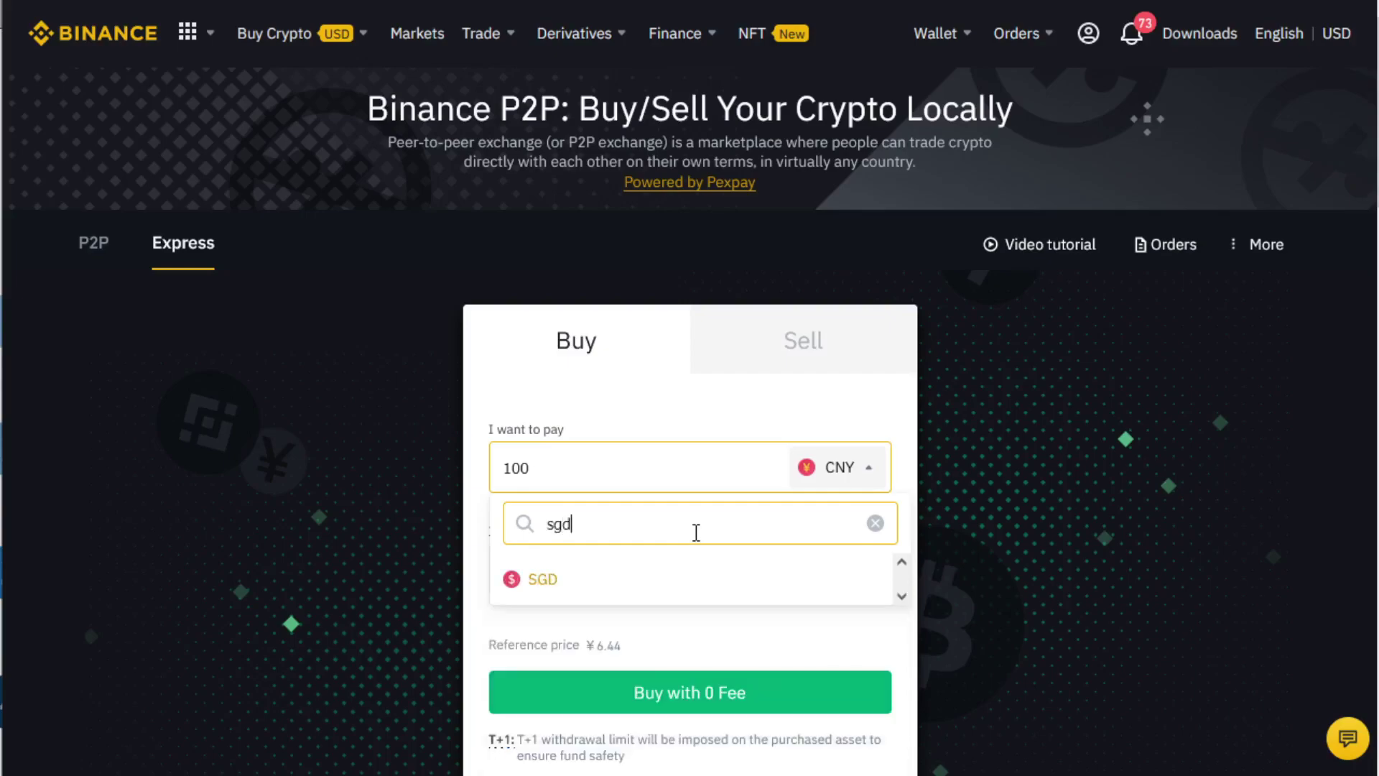
pyautogui.write('d')
pyautogui.click(655, 579)
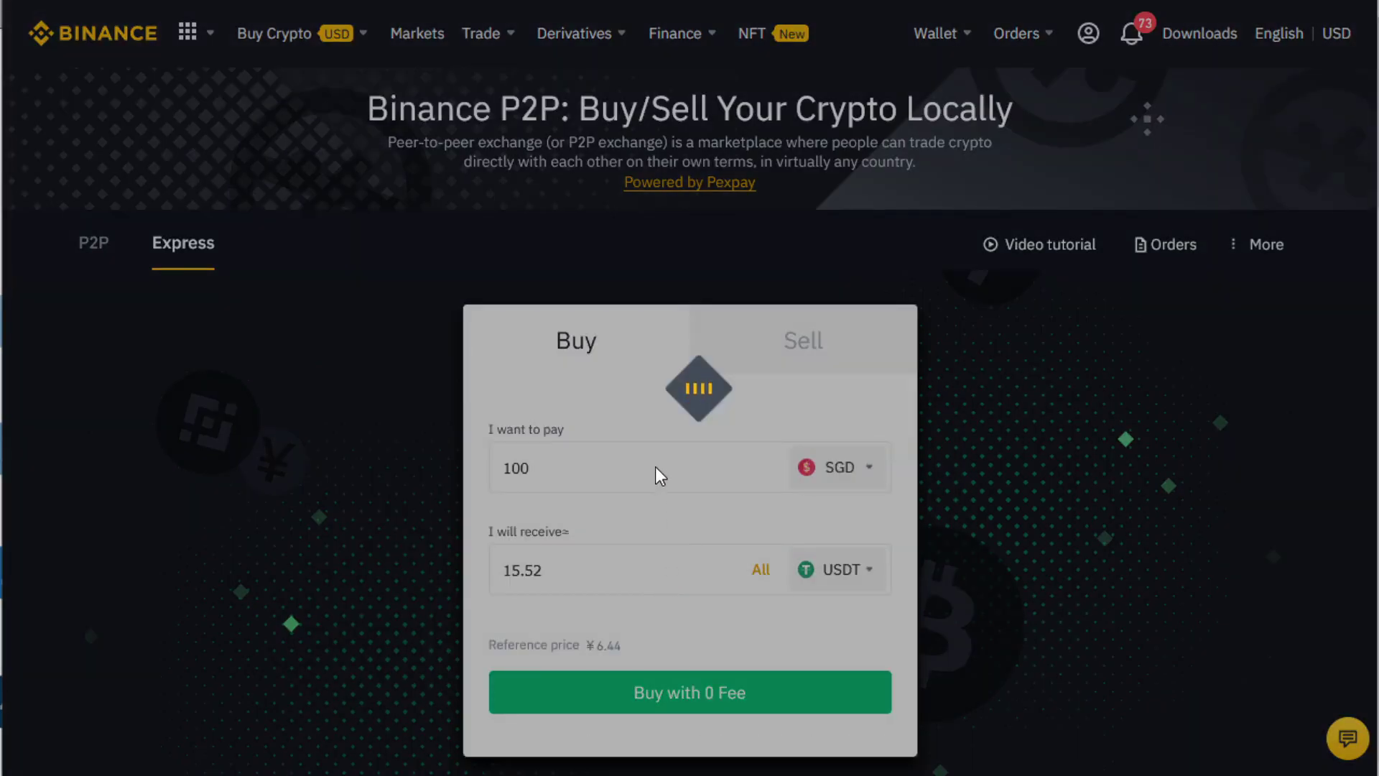
pyautogui.click(660, 463)
pyautogui.press('BackSpace')
pyautogui.moveTo(659, 462); pyautogui.dragTo(297, 428)
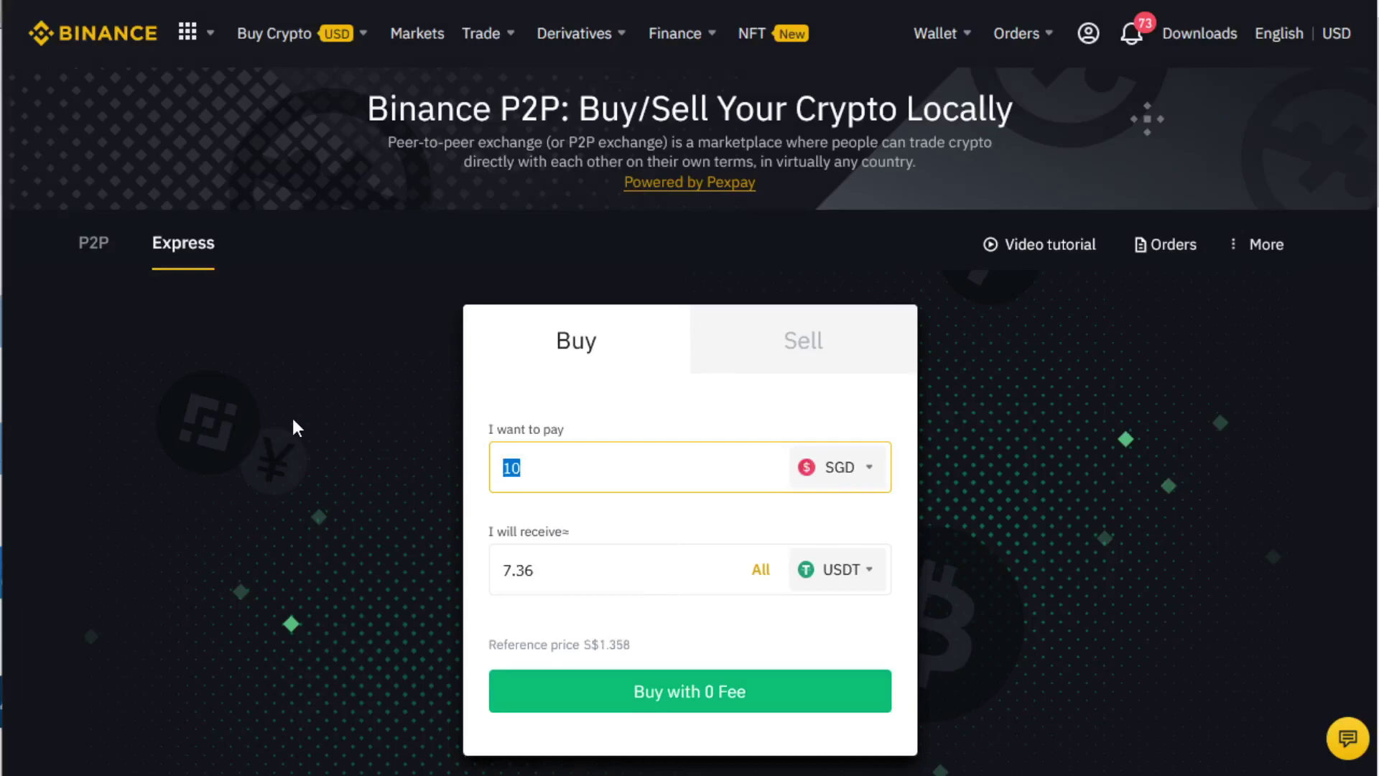
pyautogui.write('1000')
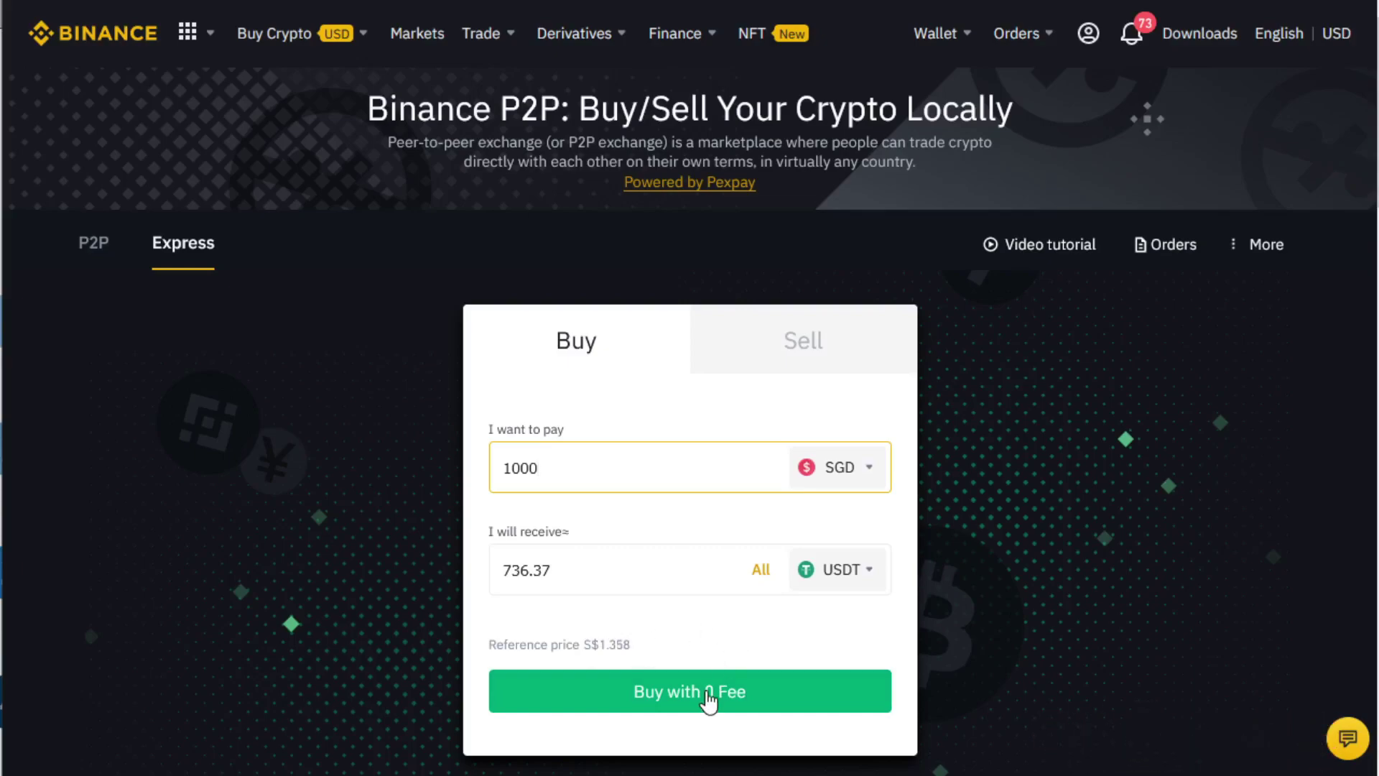
# - Review the 1000 SGD purchase confirmation, then go back to the P2P offer listings
pyautogui.click(707, 697)
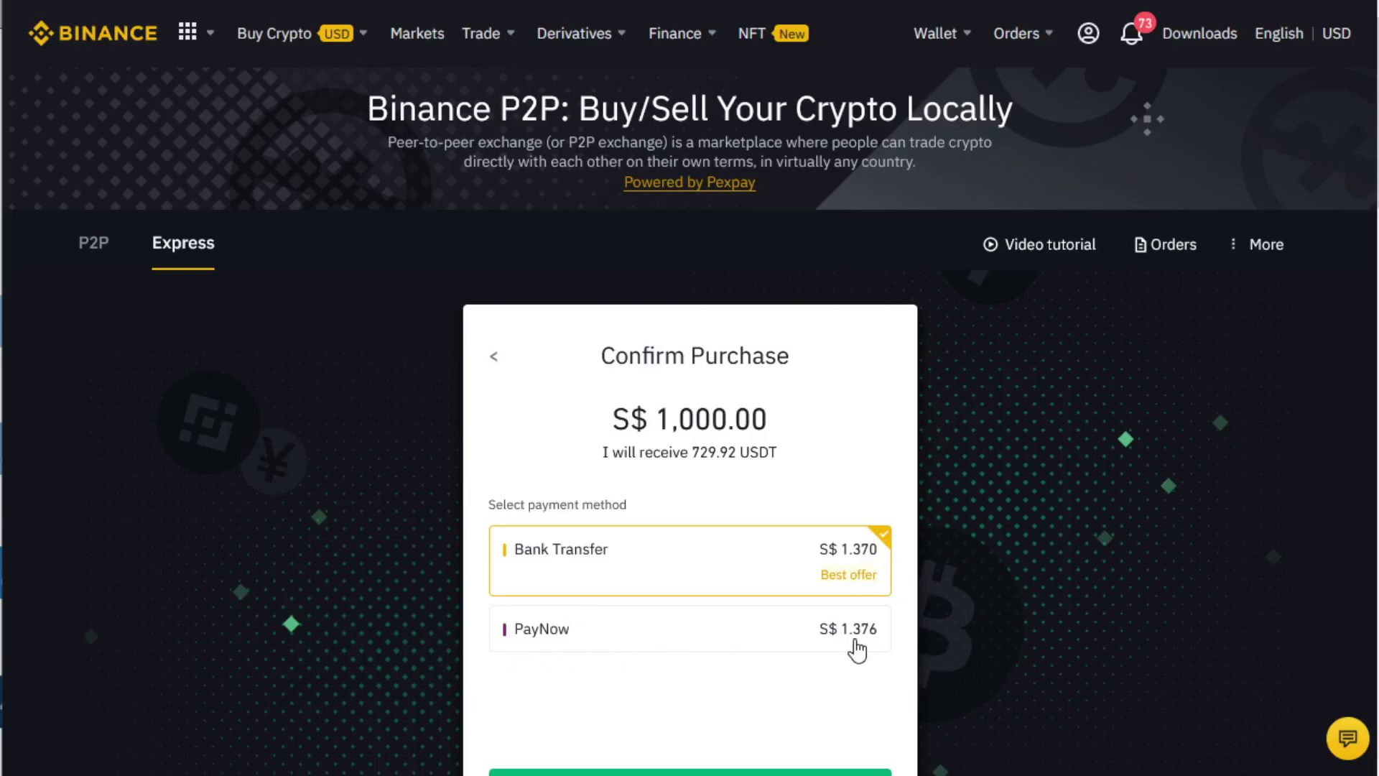
pyautogui.scroll(-6, 813, 632)
pyautogui.scroll(6, 865, 643)
pyautogui.scroll(-3, 975, 650)
pyautogui.scroll(3, 974, 435)
pyautogui.click(101, 248)
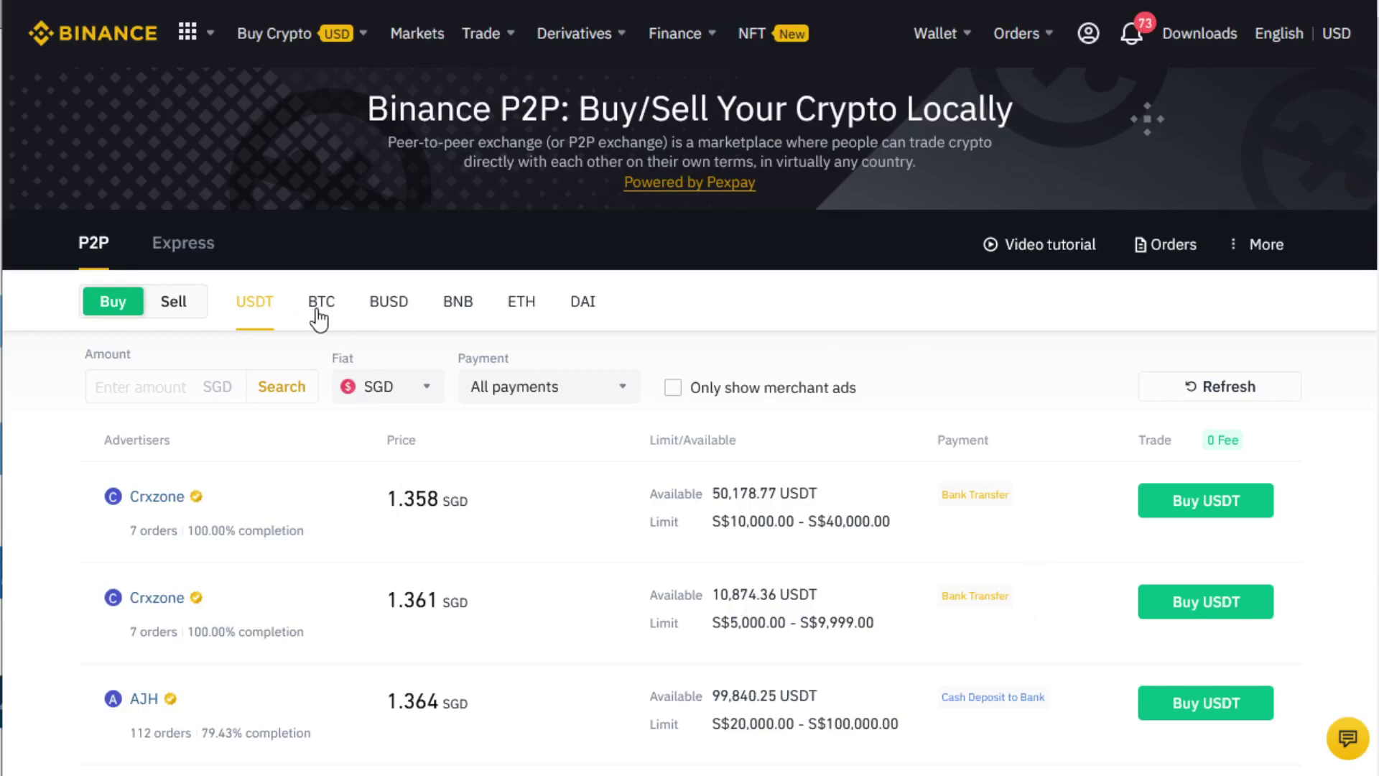
# - Compare the BTC, BUSD, BNB, ETH and DAI buy offers, ending back on BNB in SGD
pyautogui.click(318, 313)
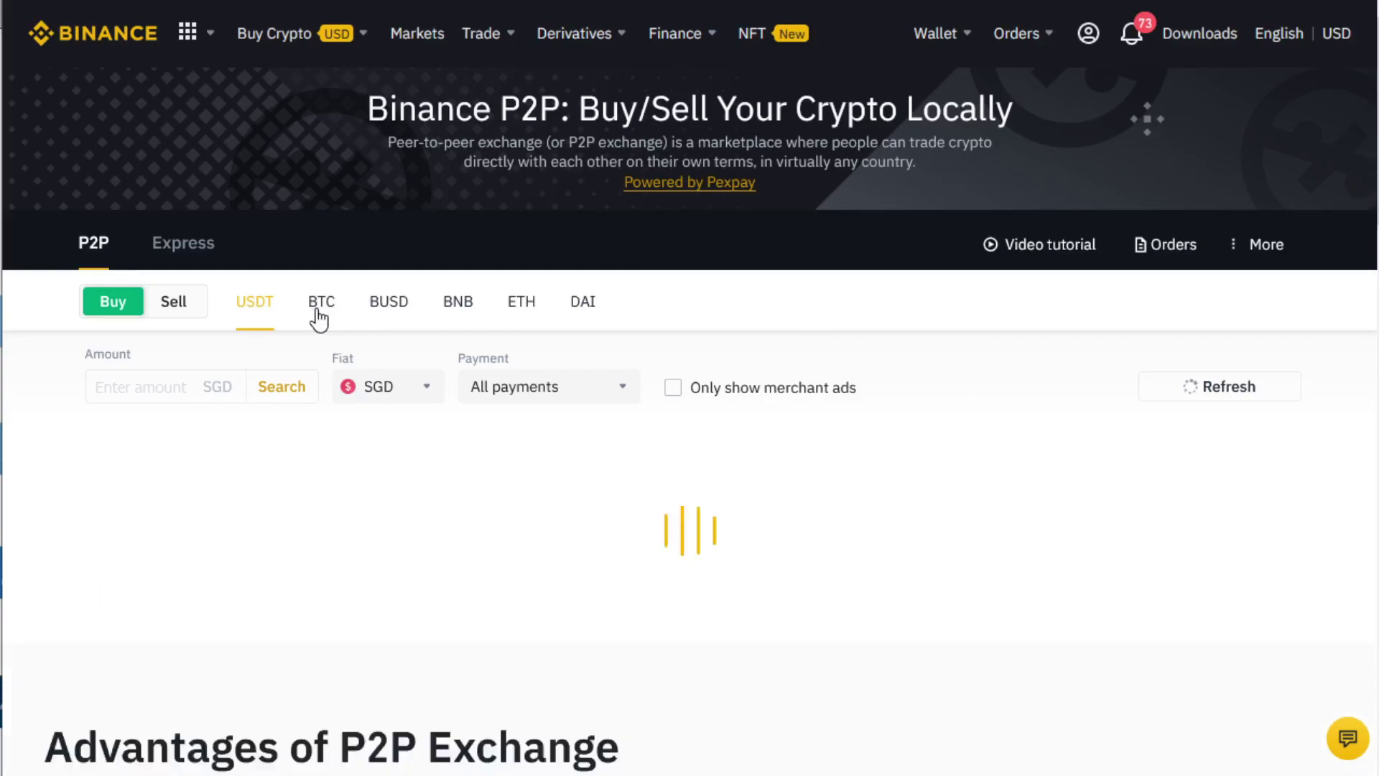
pyautogui.click(389, 314)
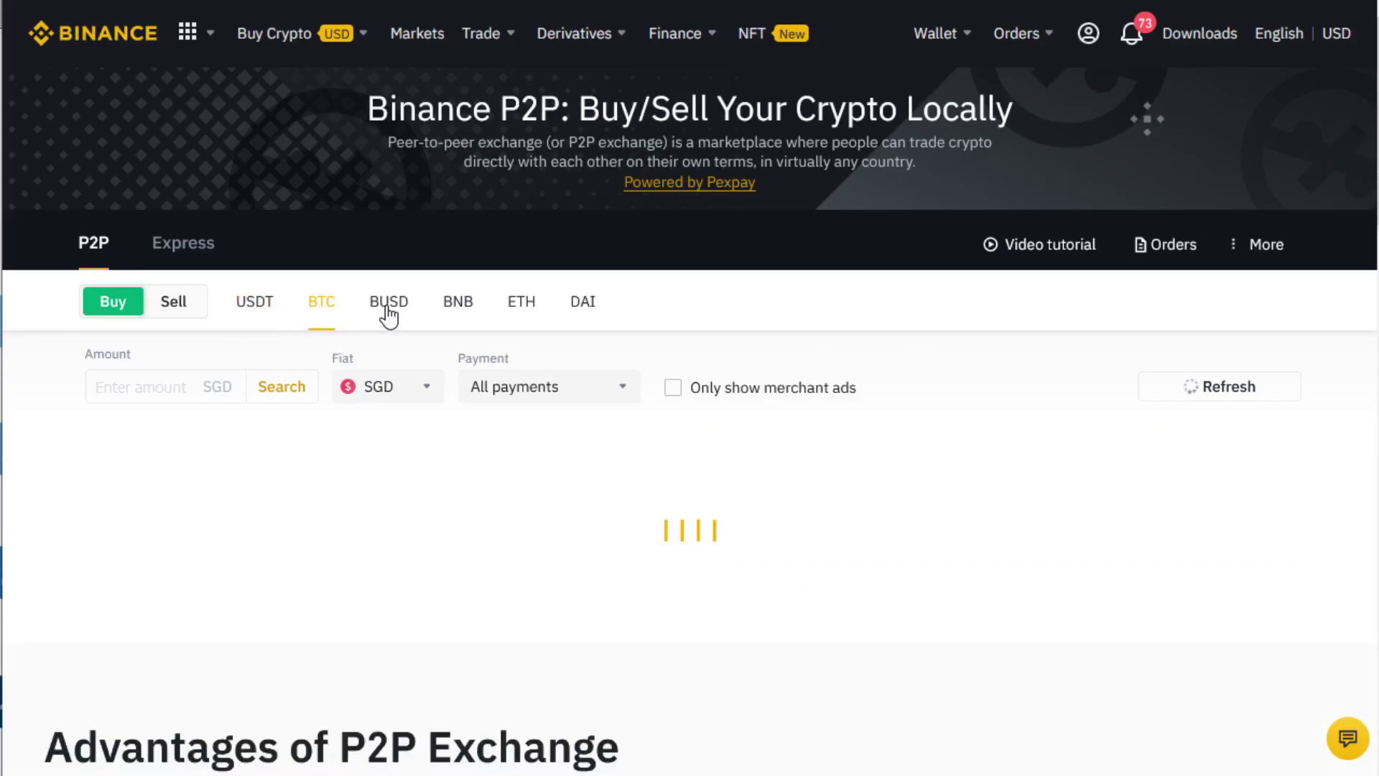
pyautogui.click(457, 314)
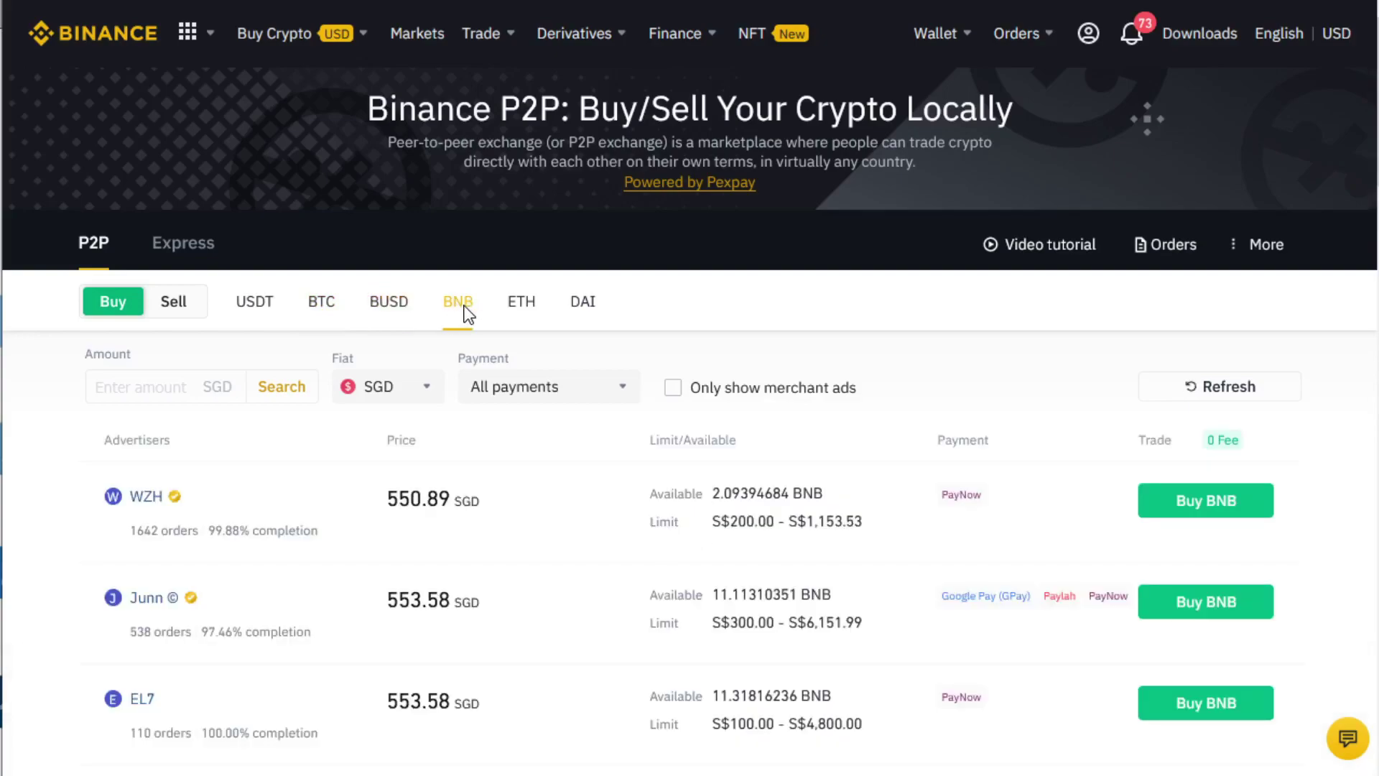
pyautogui.click(522, 314)
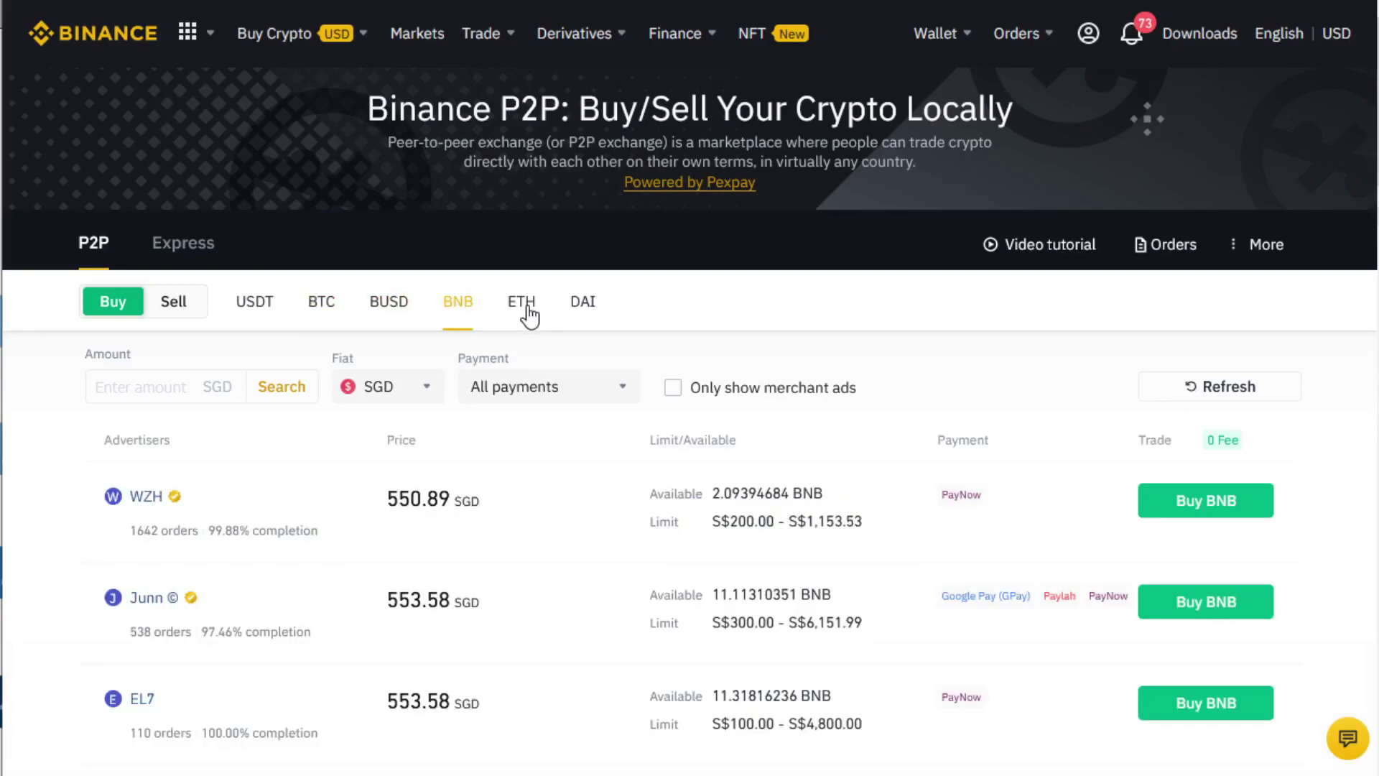
pyautogui.click(585, 313)
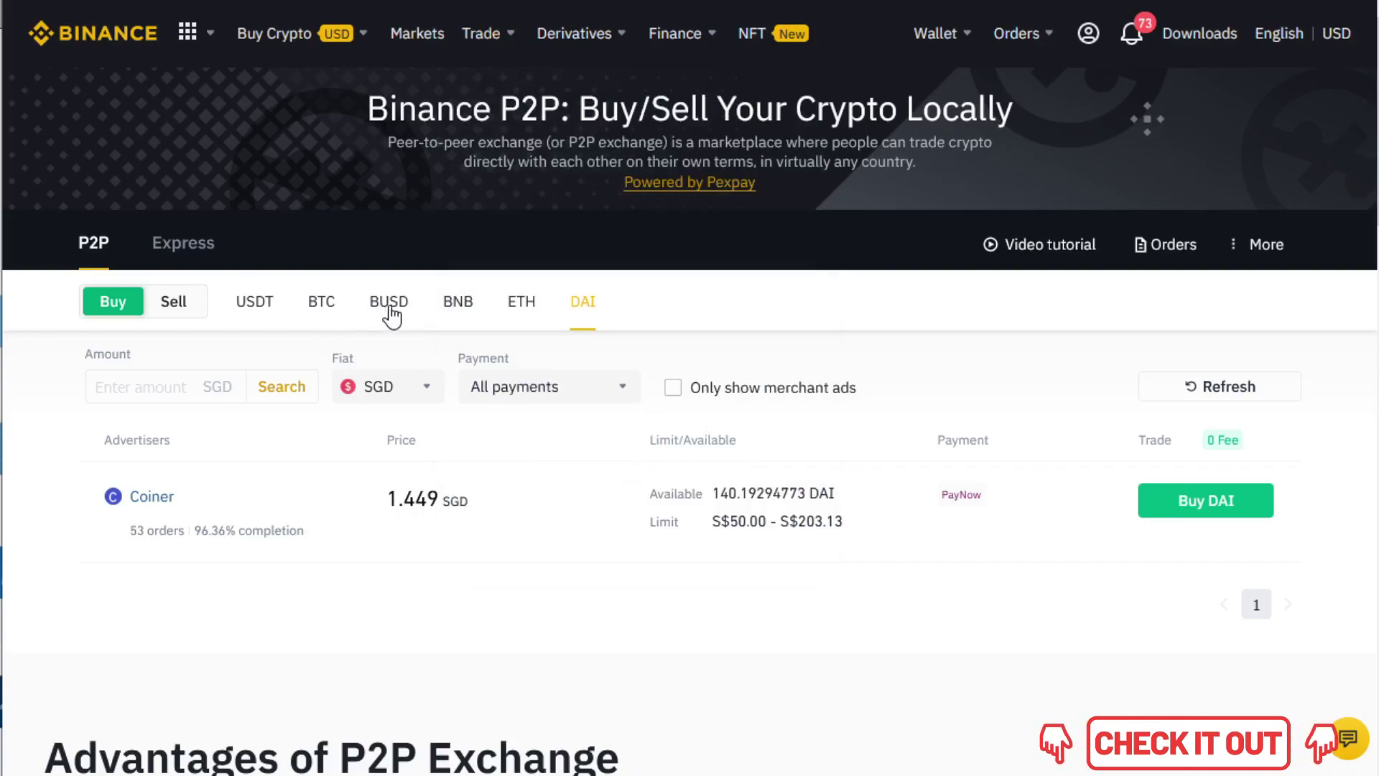
pyautogui.click(449, 307)
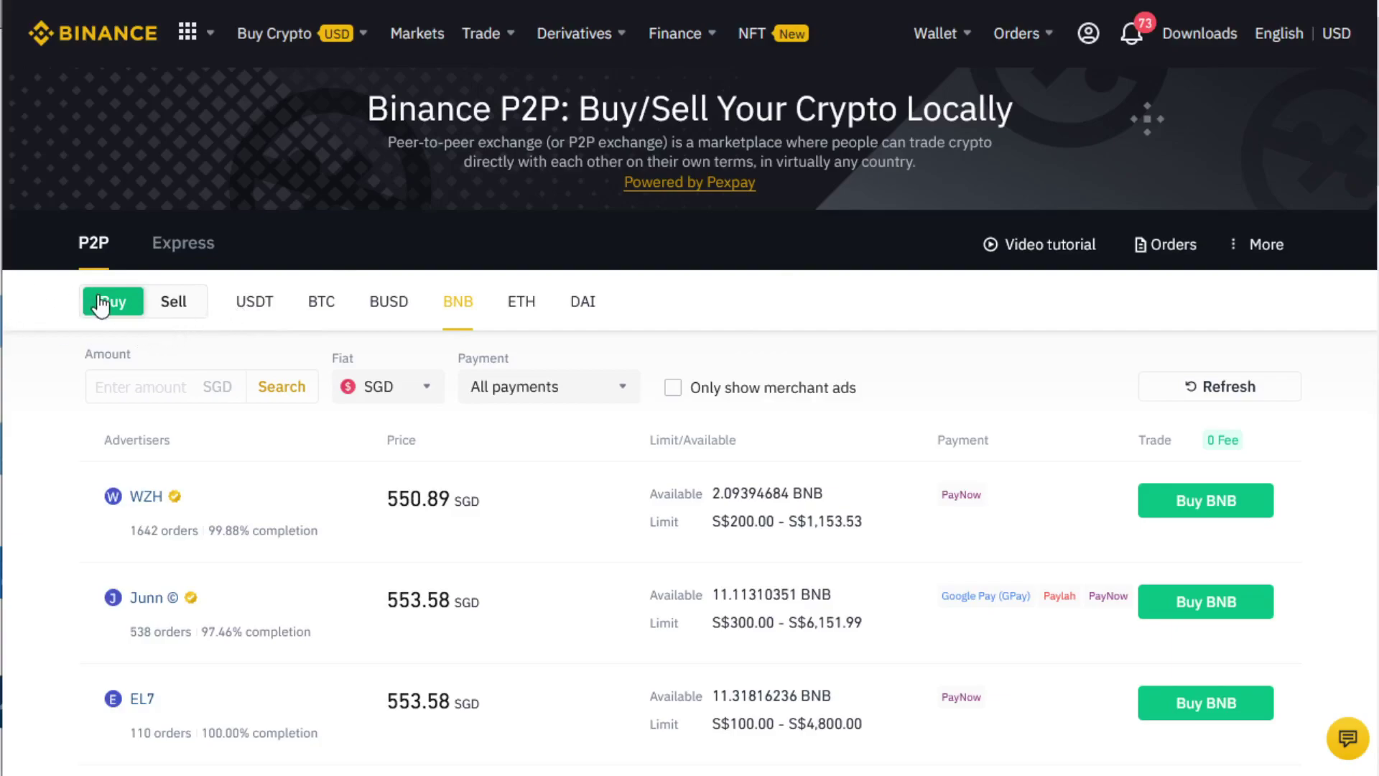
# - Switch to Sell and look through the USDT sell offers in SGD, topping at 1.360 SGD
pyautogui.click(174, 305)
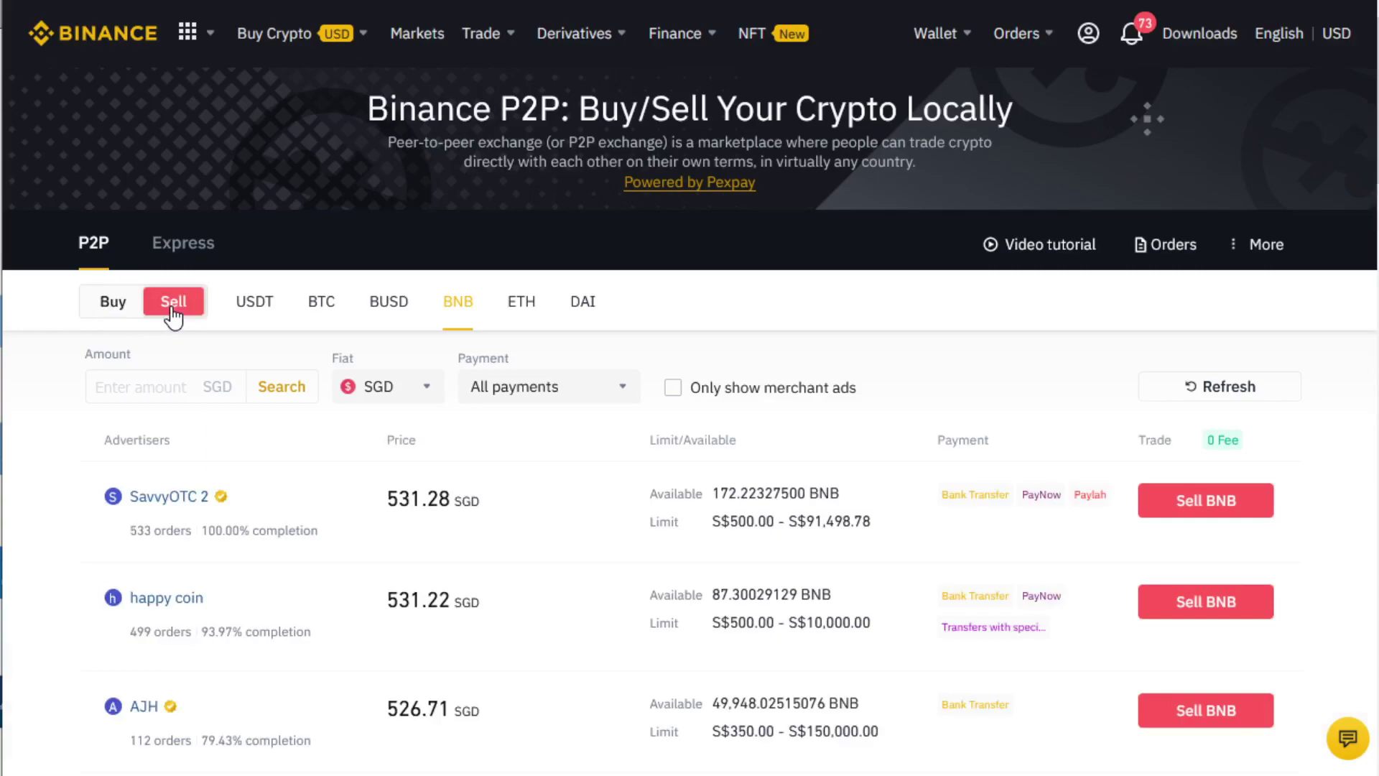
pyautogui.click(248, 303)
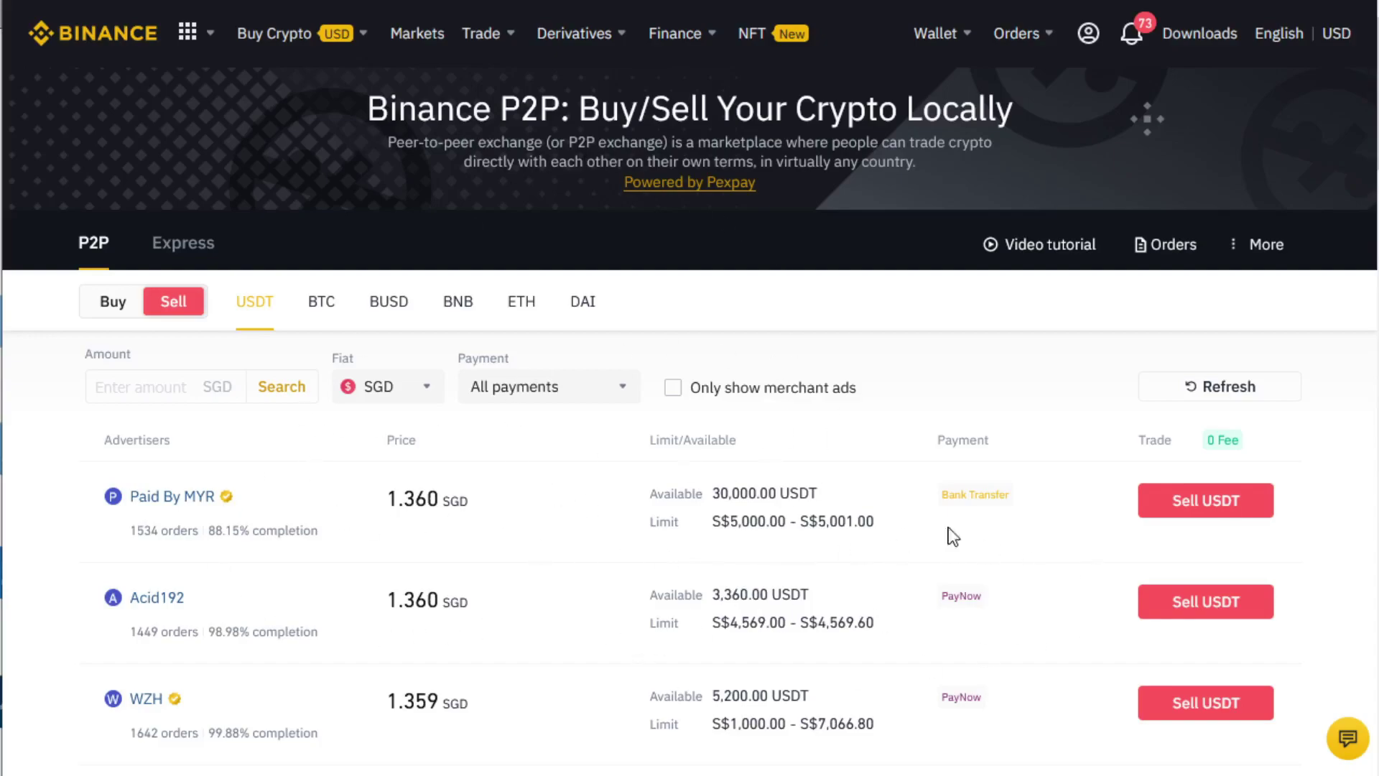
pyautogui.scroll(-3, 102, 496)
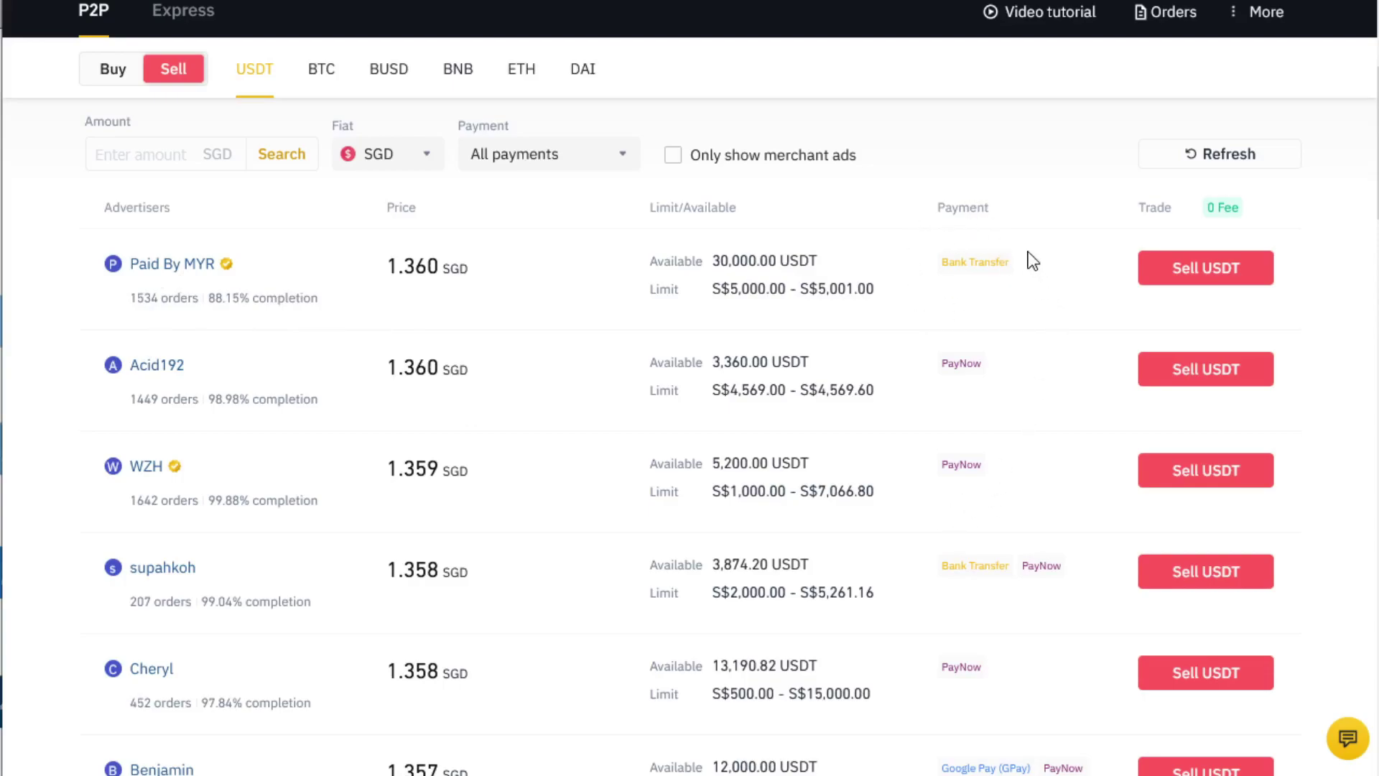
pyautogui.scroll(-8, 914, 551)
pyautogui.scroll(8, 452, 493)
pyautogui.scroll(-10, 637, 569)
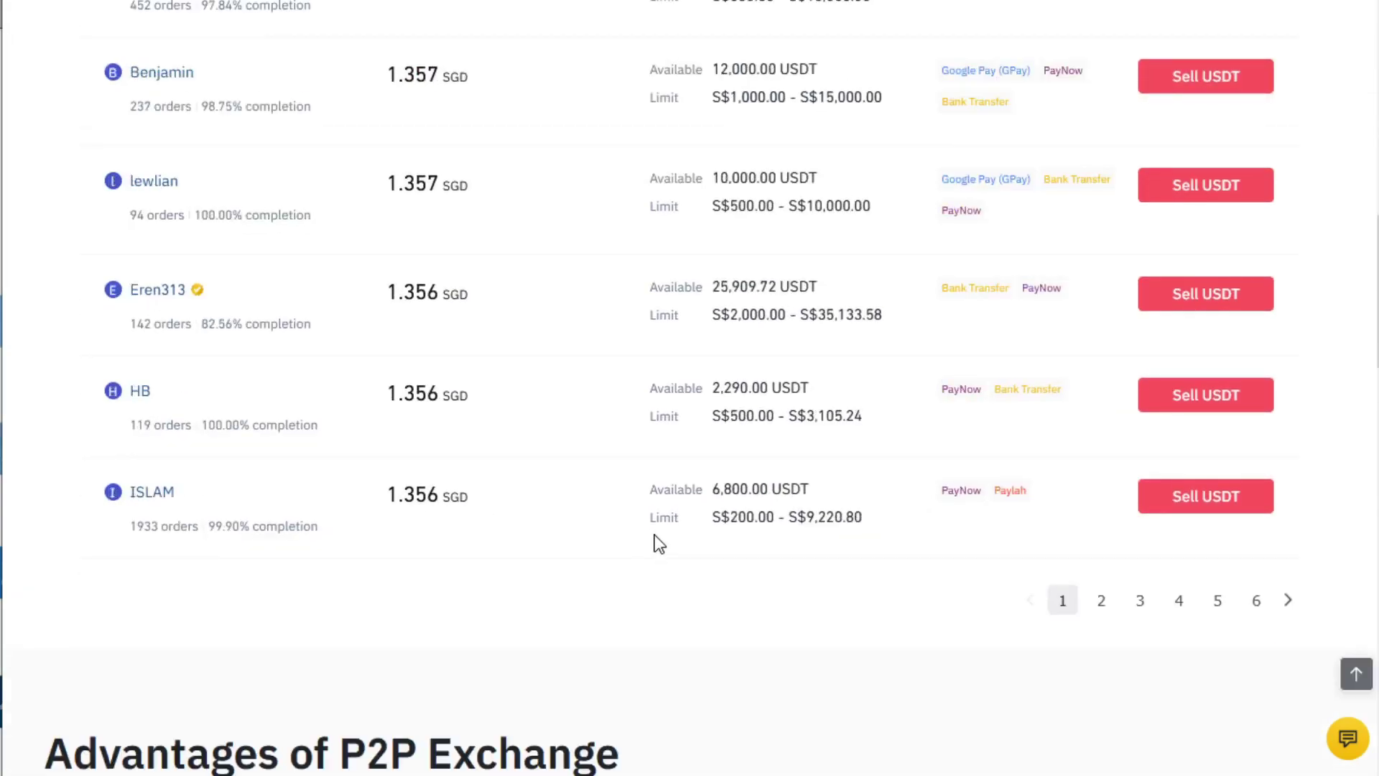
pyautogui.scroll(13, 656, 543)
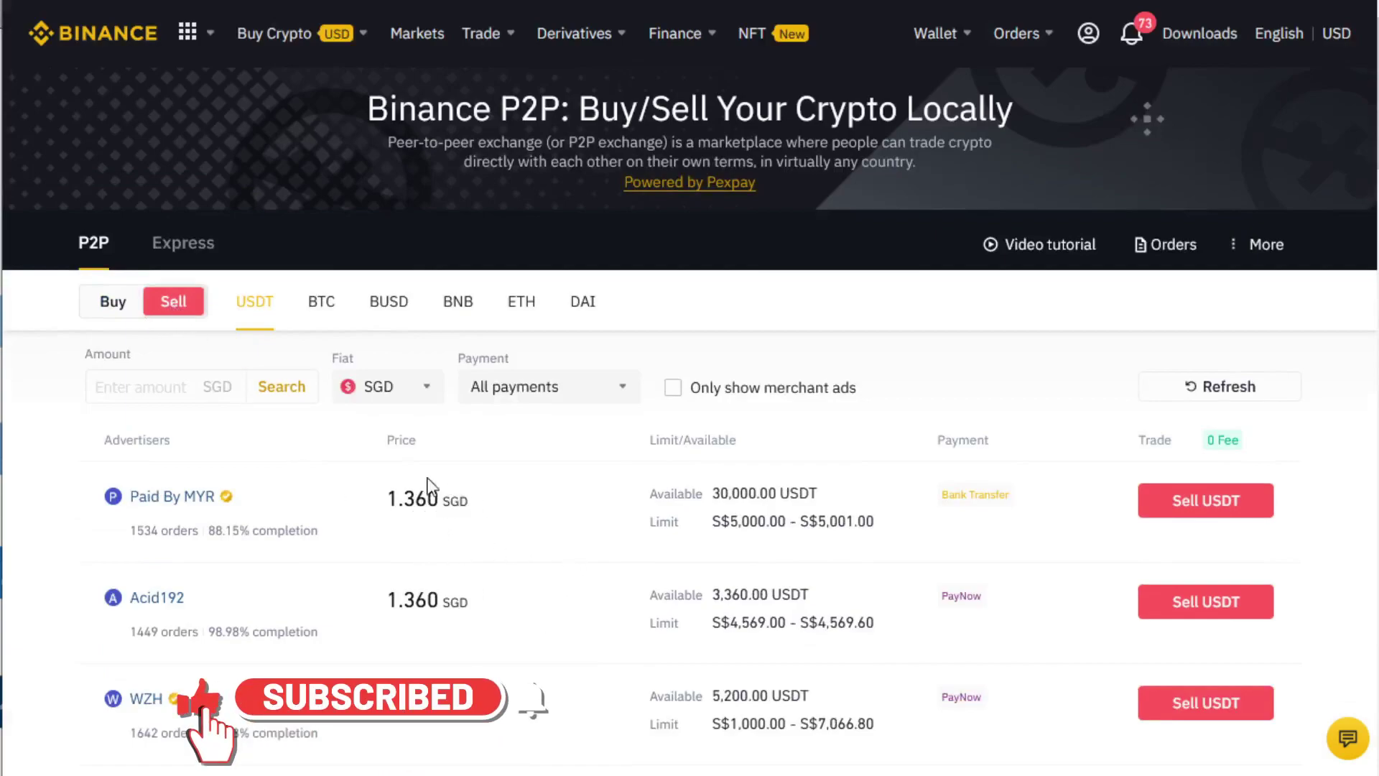
# - Return to the USDT buy offers in SGD and expand the Fiat currency dropdown
pyautogui.click(113, 302)
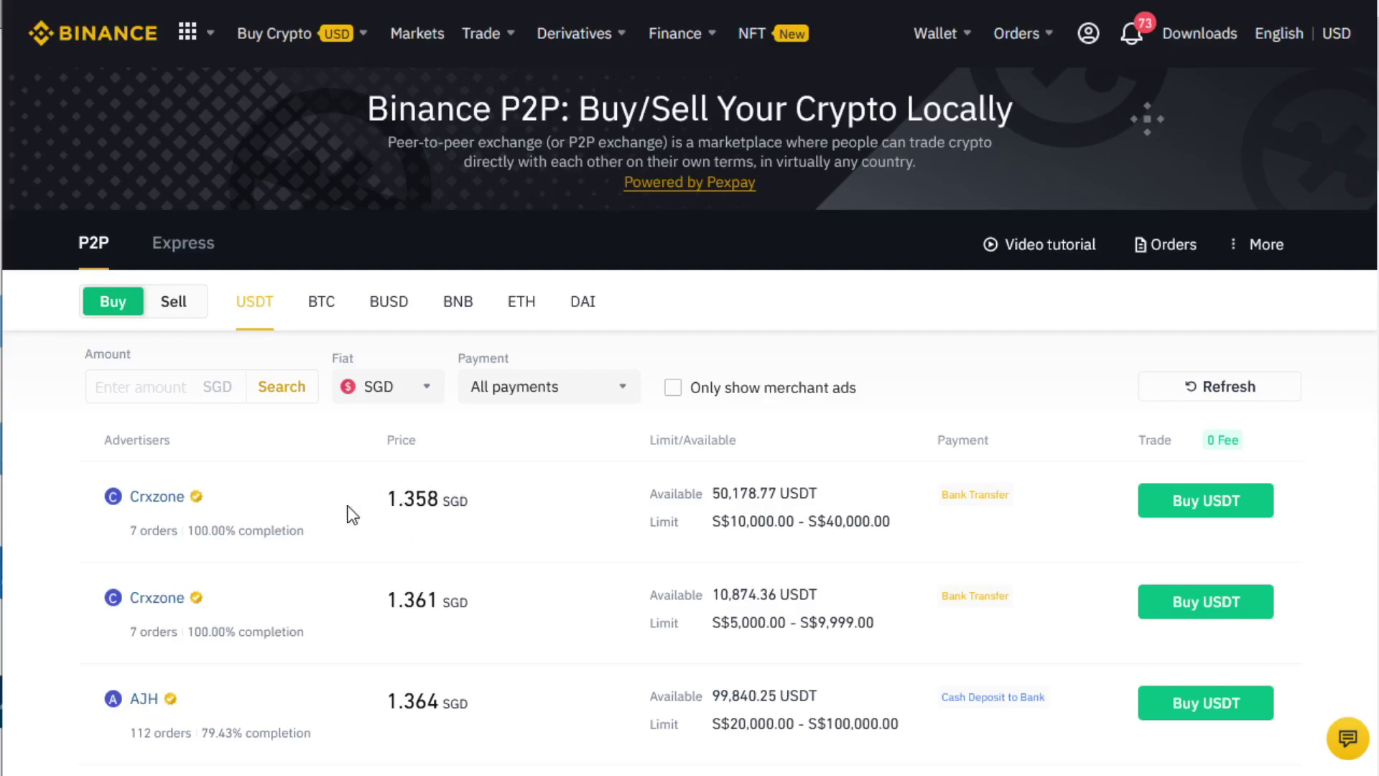
pyautogui.scroll(-3, 596, 546)
pyautogui.scroll(3, 386, 483)
pyautogui.scroll(-5, 347, 357)
pyautogui.scroll(5, 277, 319)
pyautogui.click(393, 408)
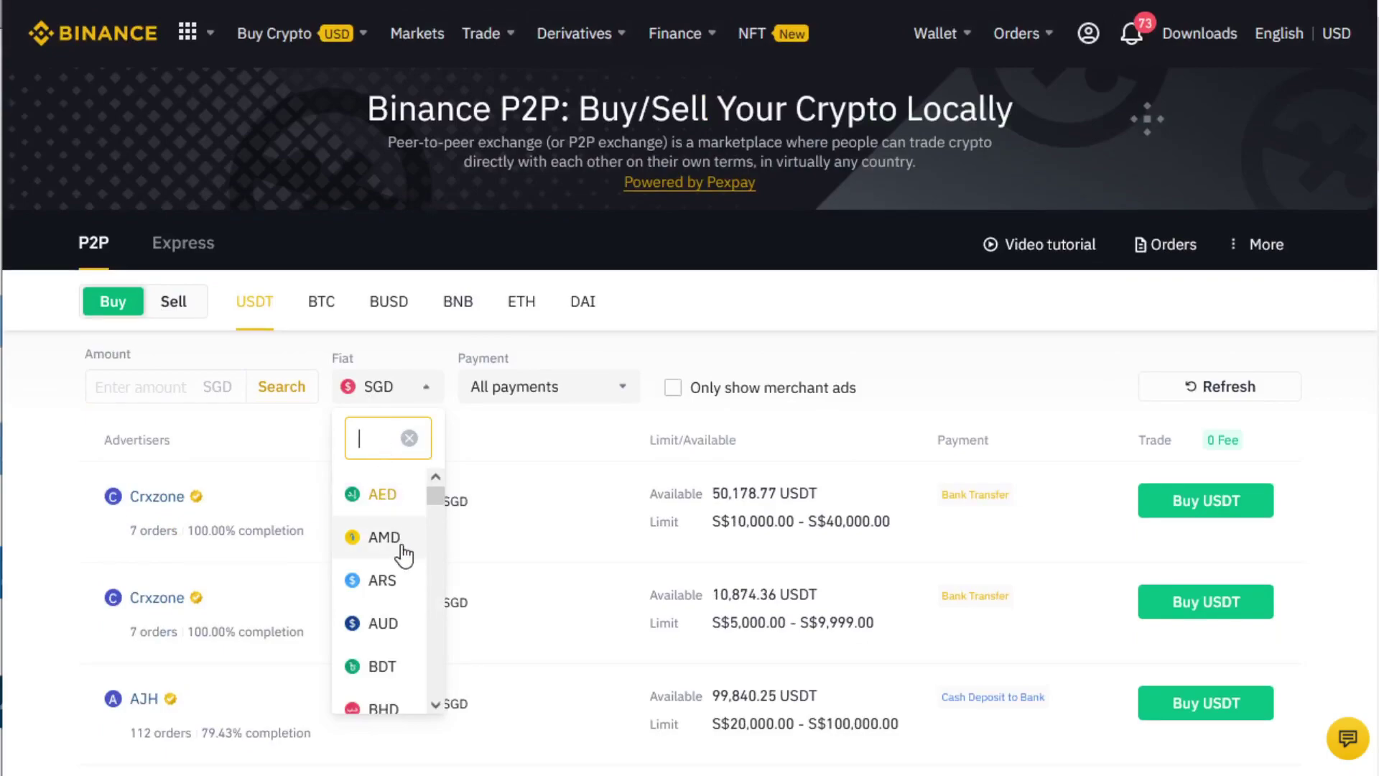
# - Browse through the fiat currency list without choosing a currency
pyautogui.click(565, 560)
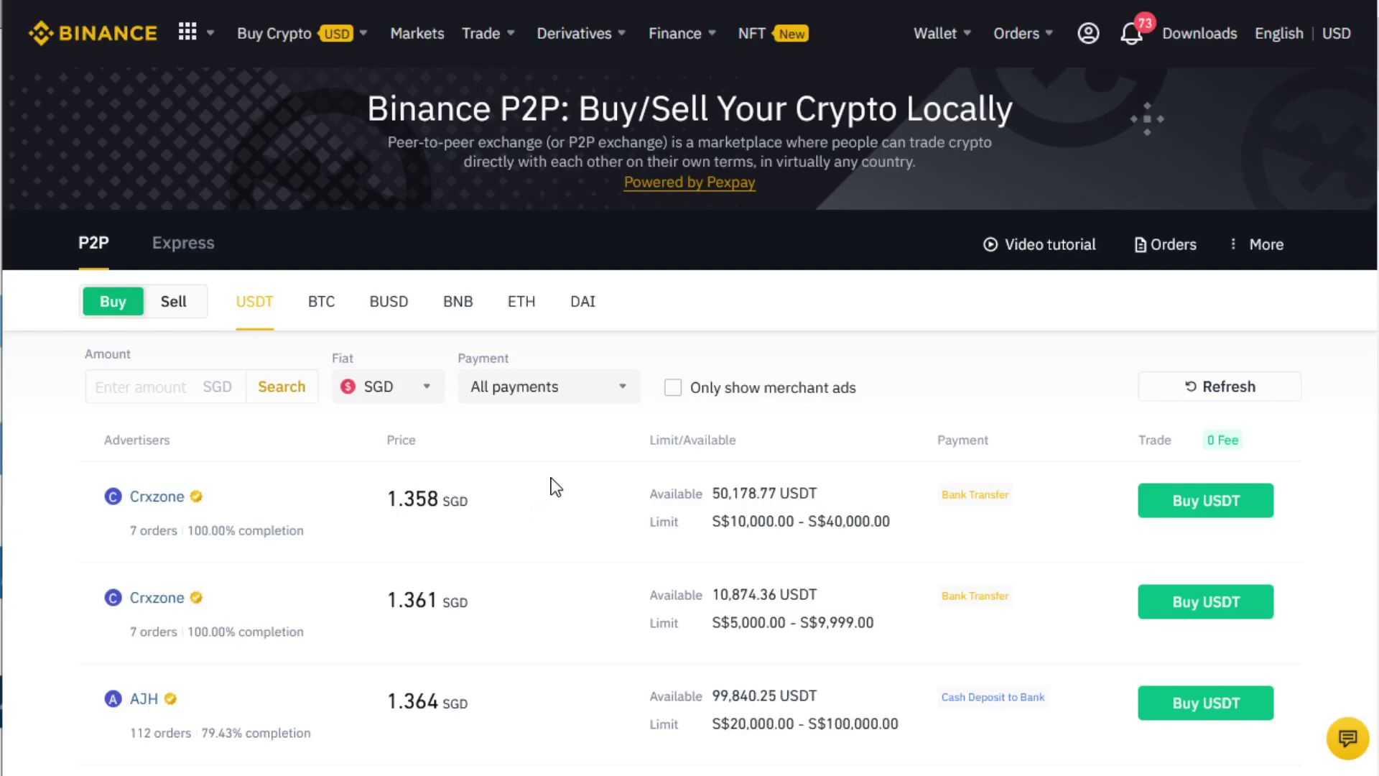
pyautogui.click(386, 389)
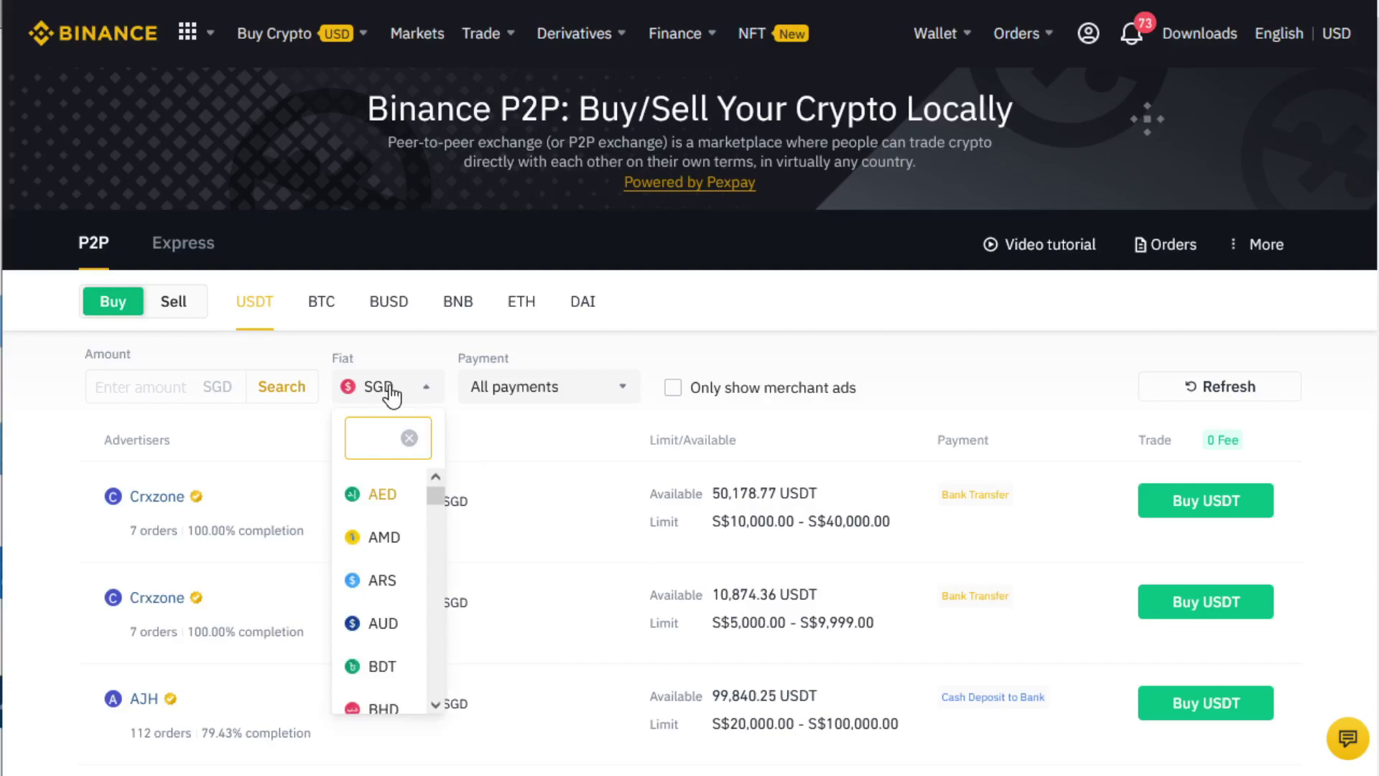
pyautogui.scroll(-3, 394, 560)
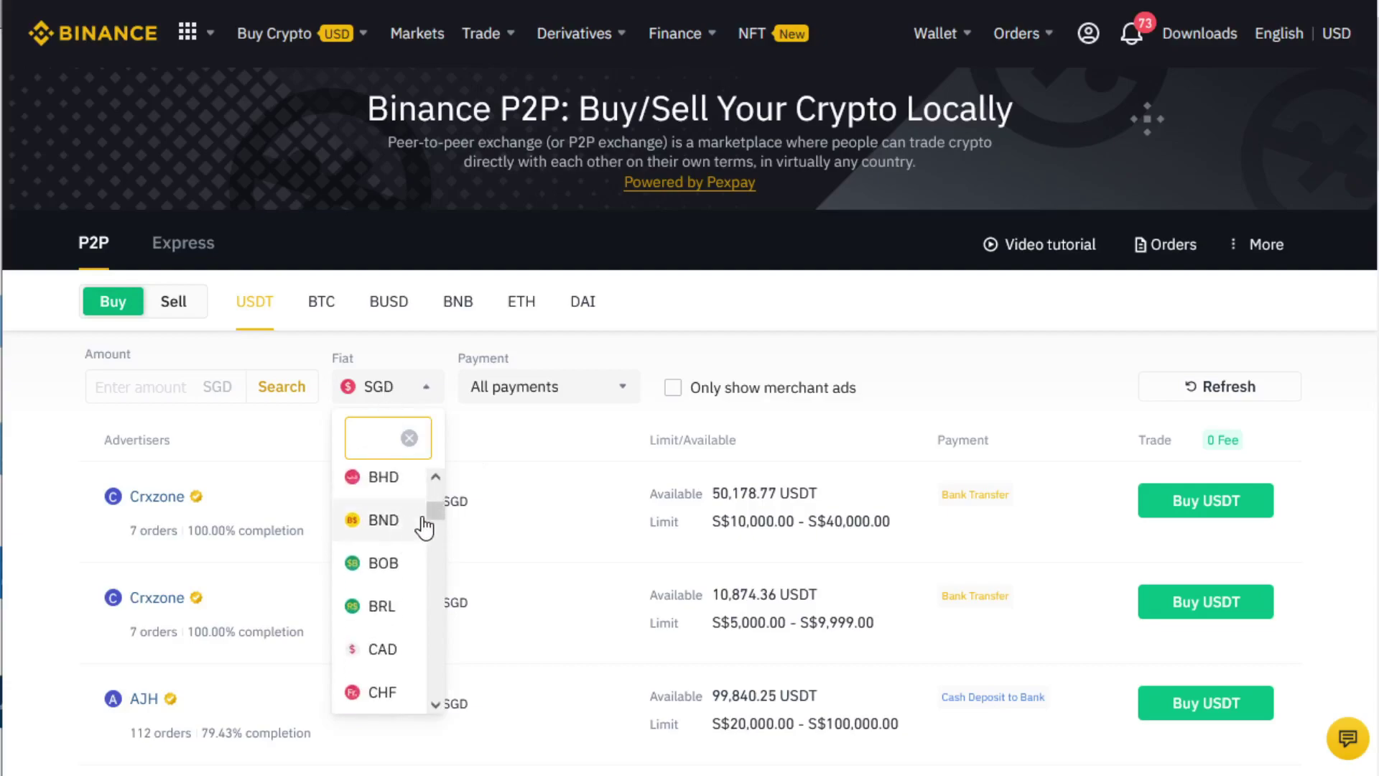
pyautogui.scroll(-3, 393, 565)
pyautogui.scroll(-10, 406, 574)
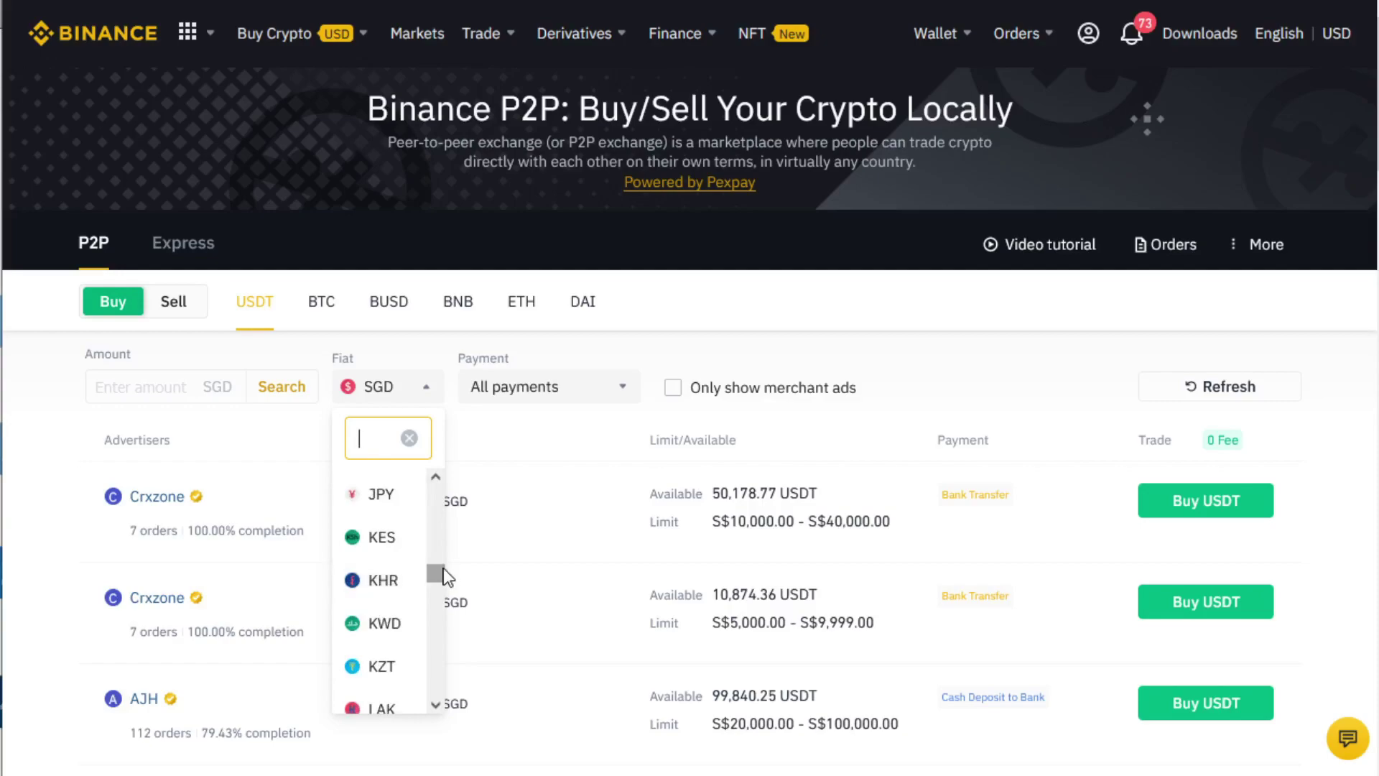
pyautogui.click(554, 529)
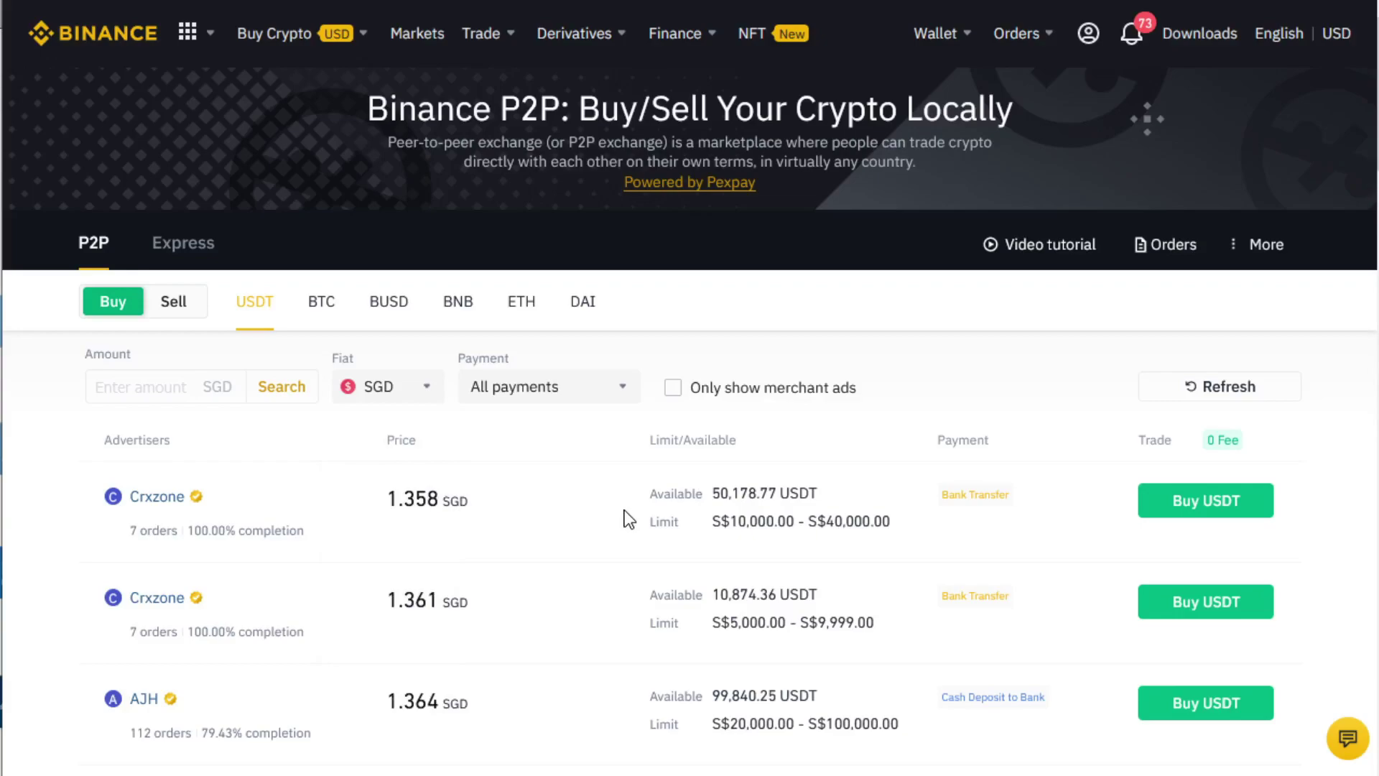
# - Search 'thb' and price the USDT buy offers in THB, cheapest at 33.53 THB
pyautogui.click(388, 393)
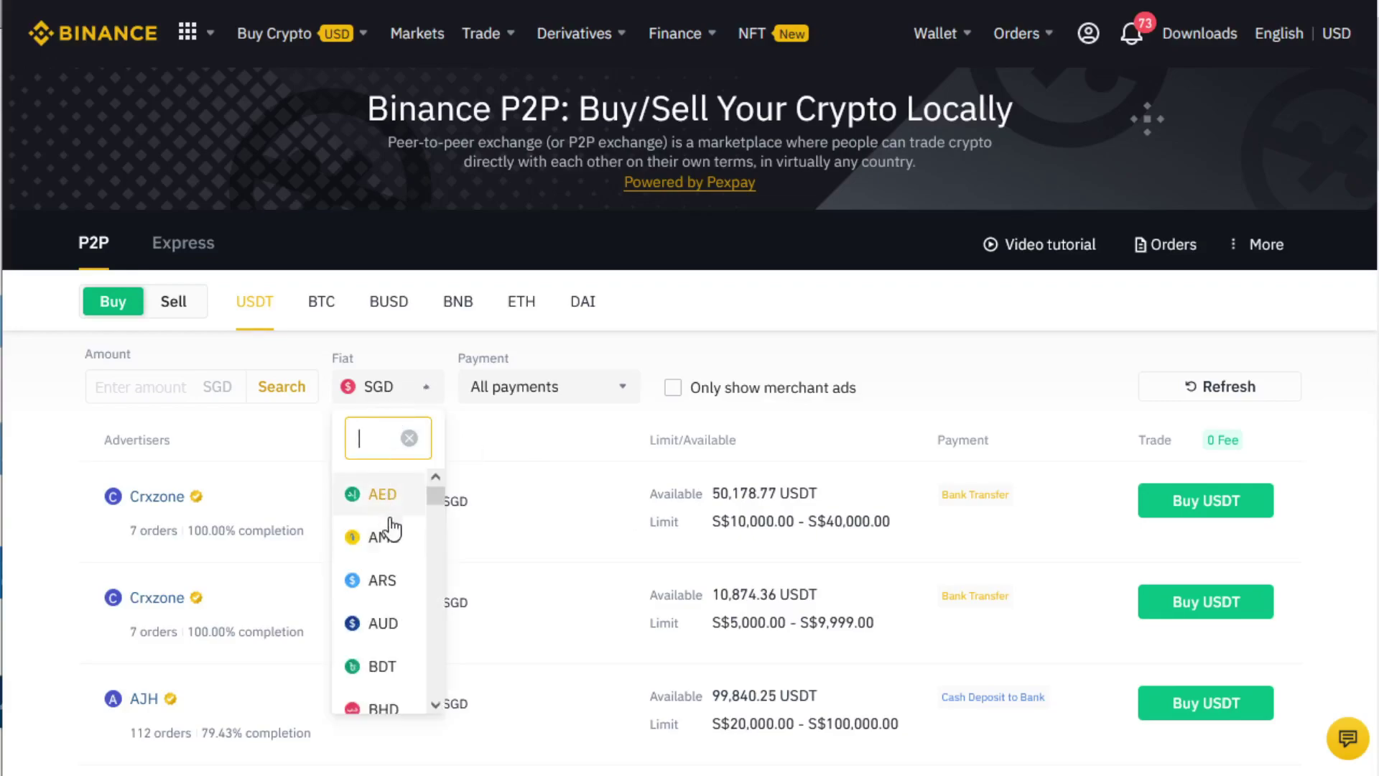
pyautogui.scroll(-3, 407, 574)
pyautogui.scroll(-6, 408, 586)
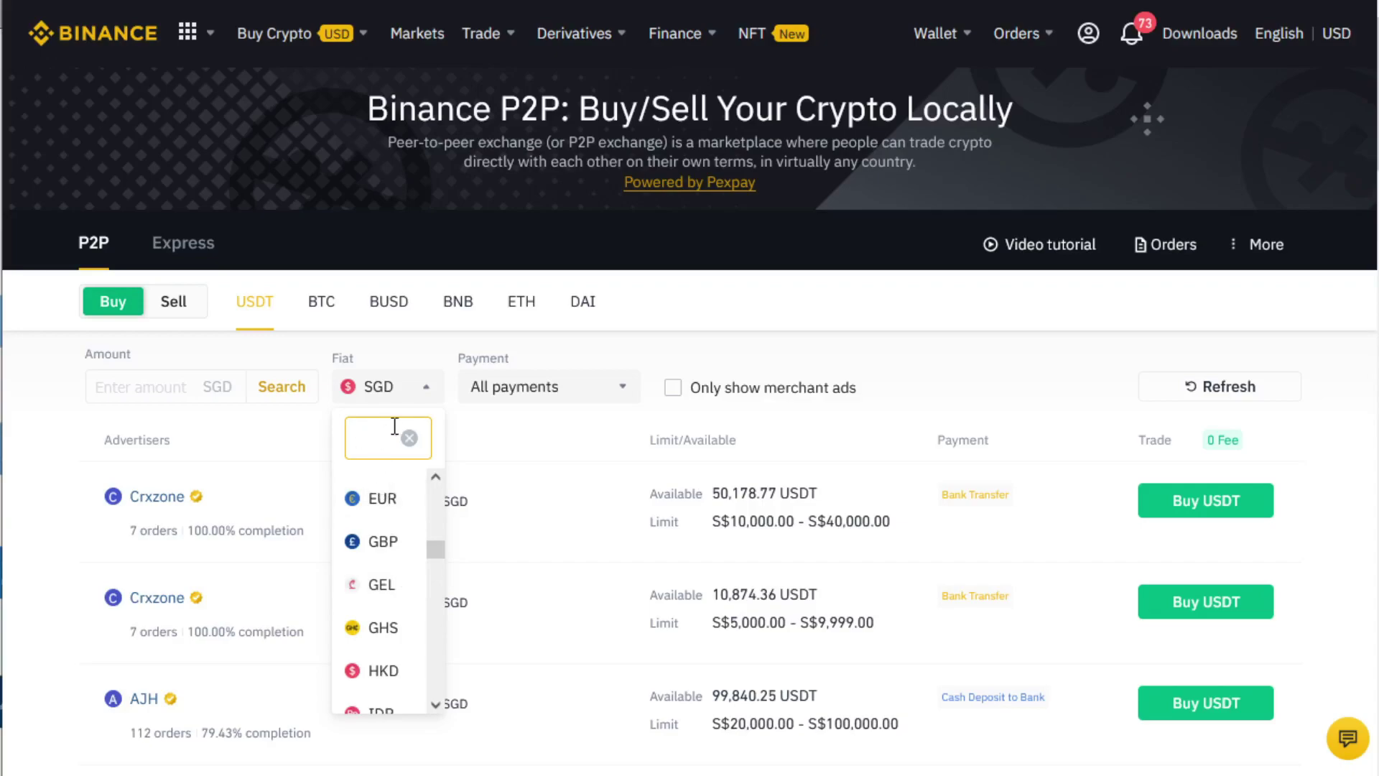
pyautogui.write('thb')
pyautogui.click(389, 504)
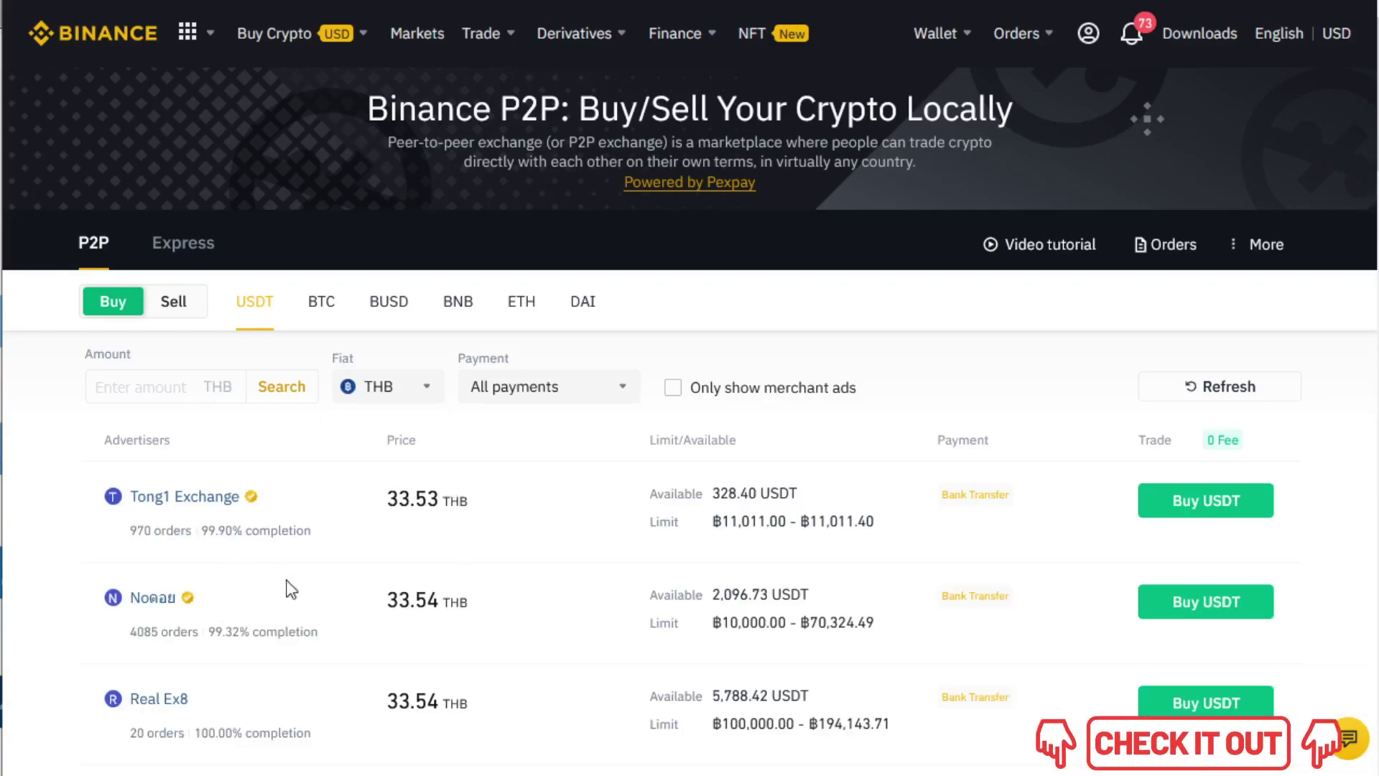
pyautogui.scroll(-6, 286, 585)
pyautogui.scroll(5, 525, 629)
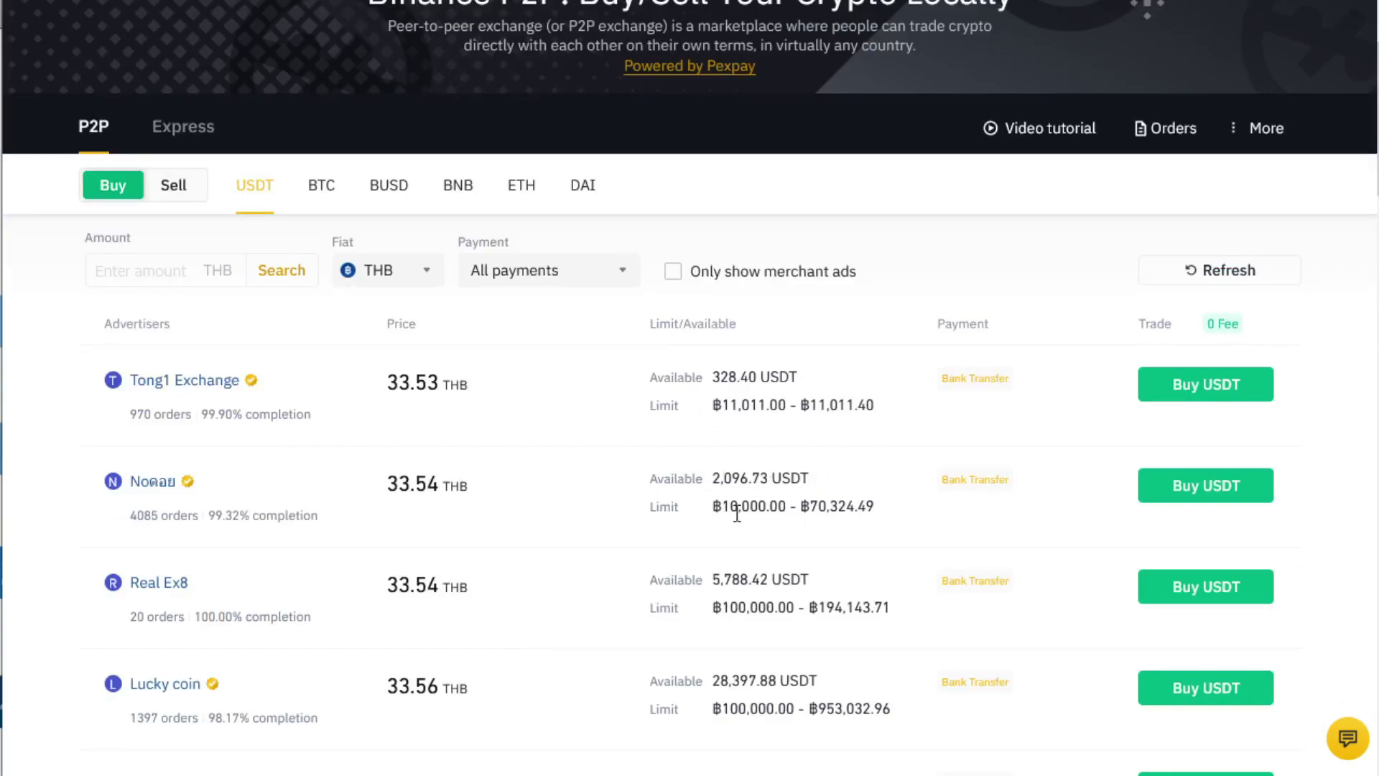
# - Search 'sgd' in the fiat currency list and select SGD for the USDT offers
pyautogui.click(396, 279)
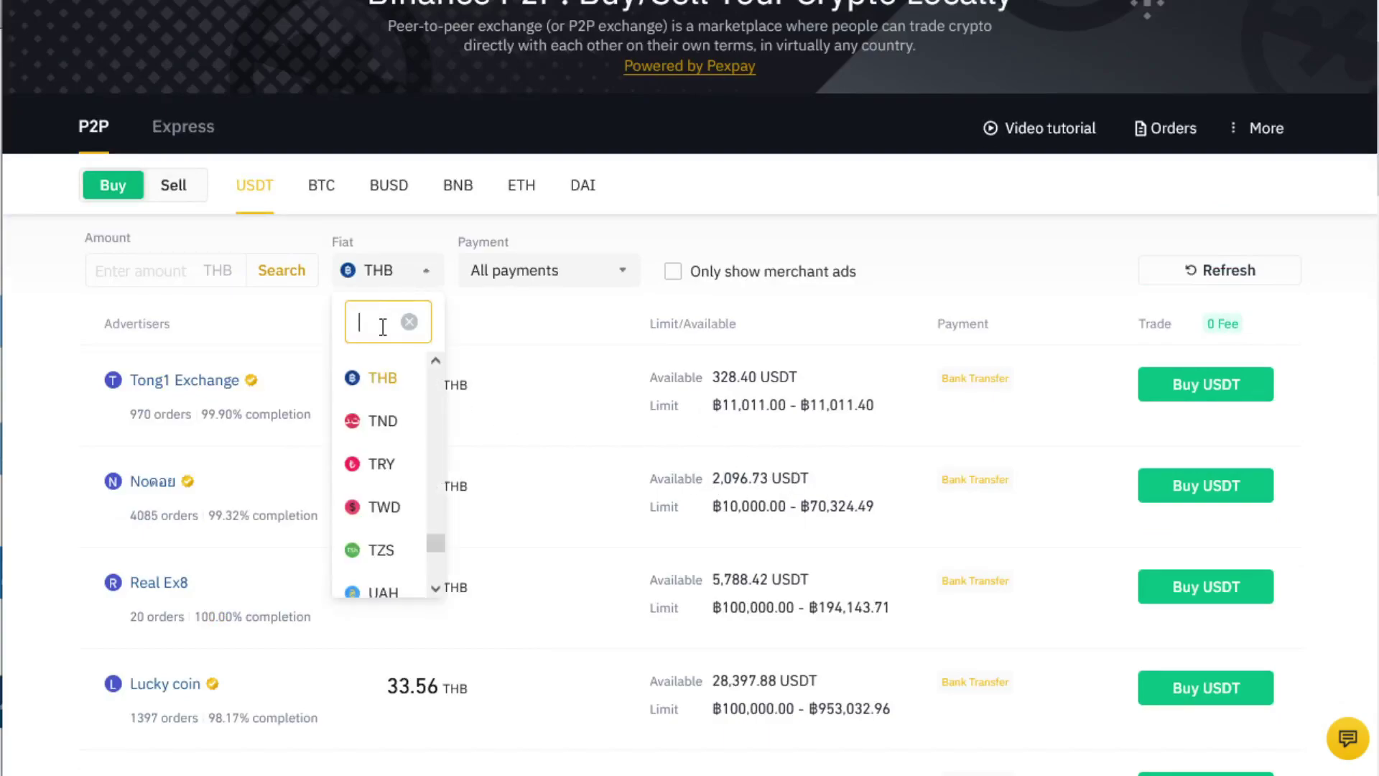
pyautogui.write('sgd')
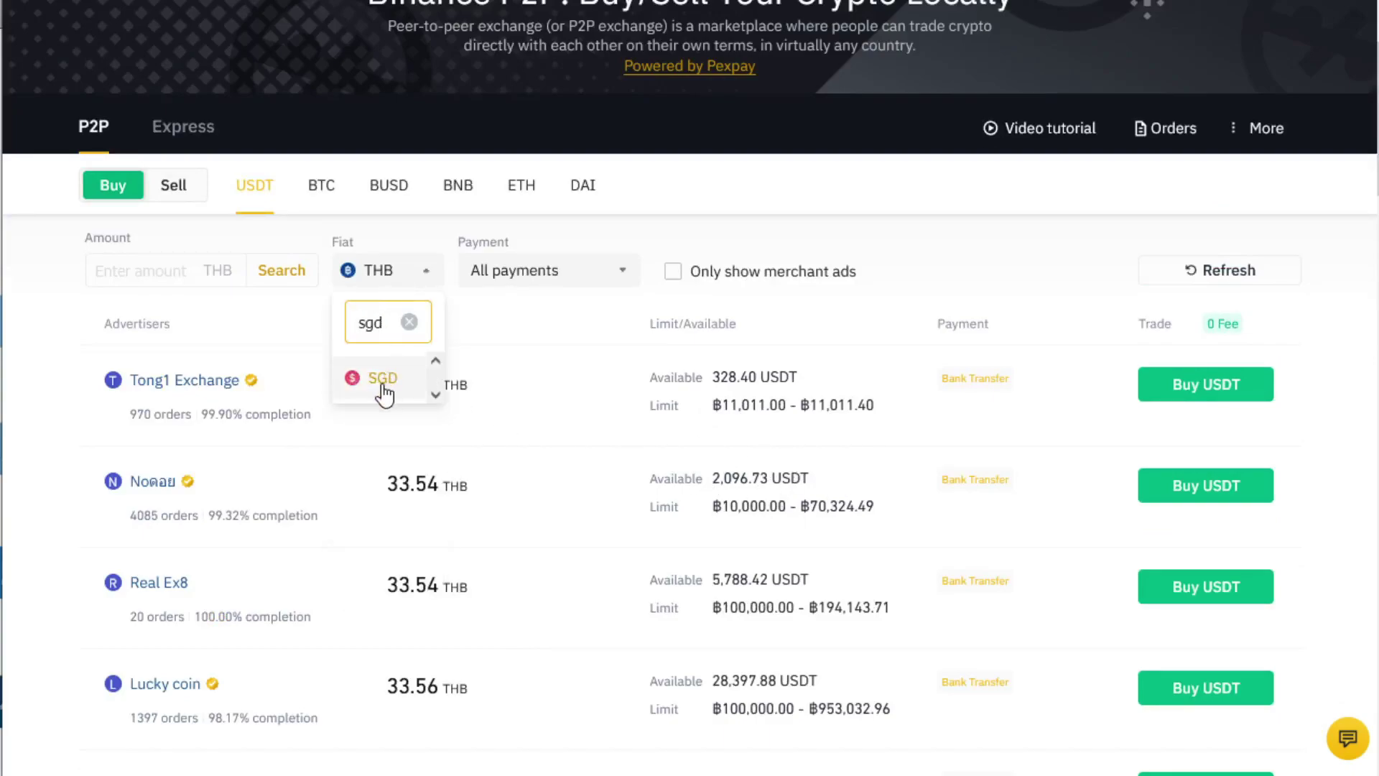
pyautogui.click(382, 380)
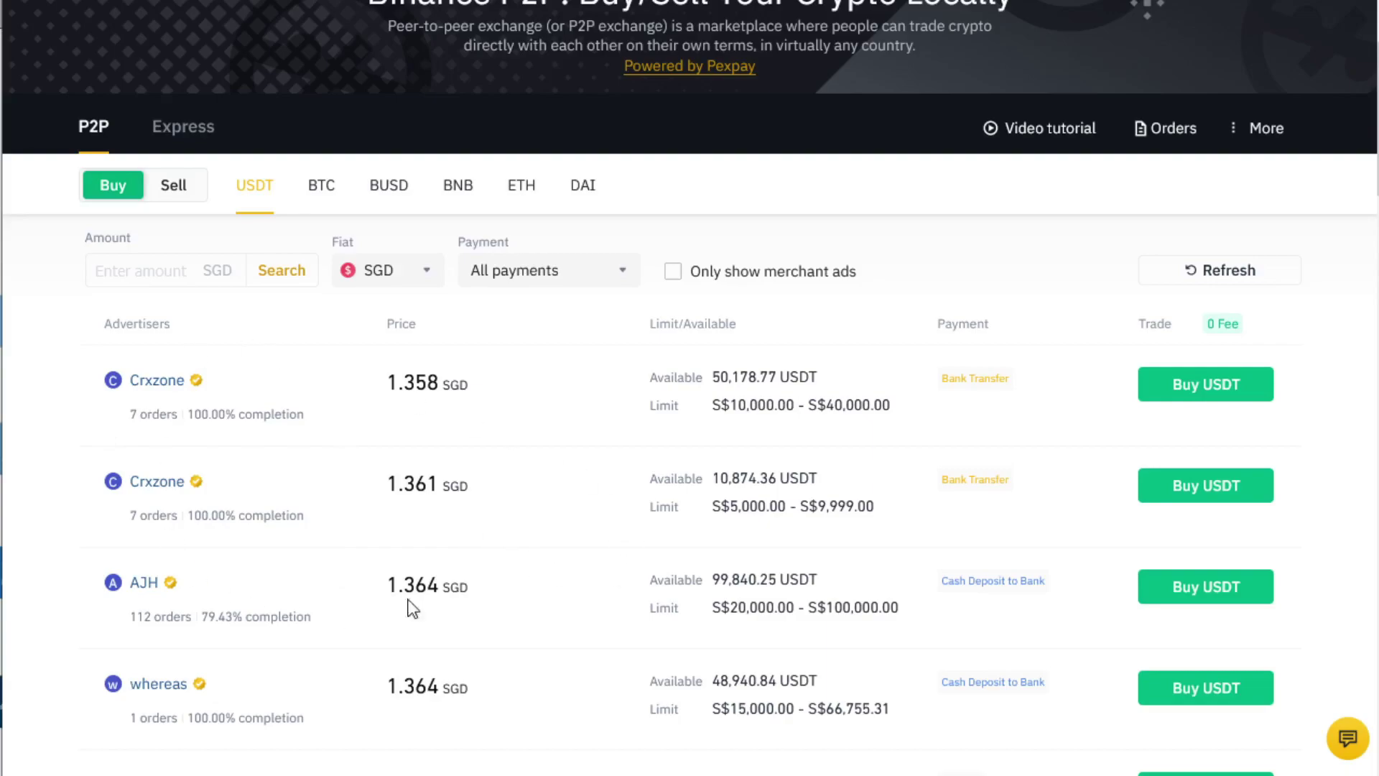
# - Scroll through the SGD offers and highlight the second offer's limit range
pyautogui.scroll(-5, 377, 574)
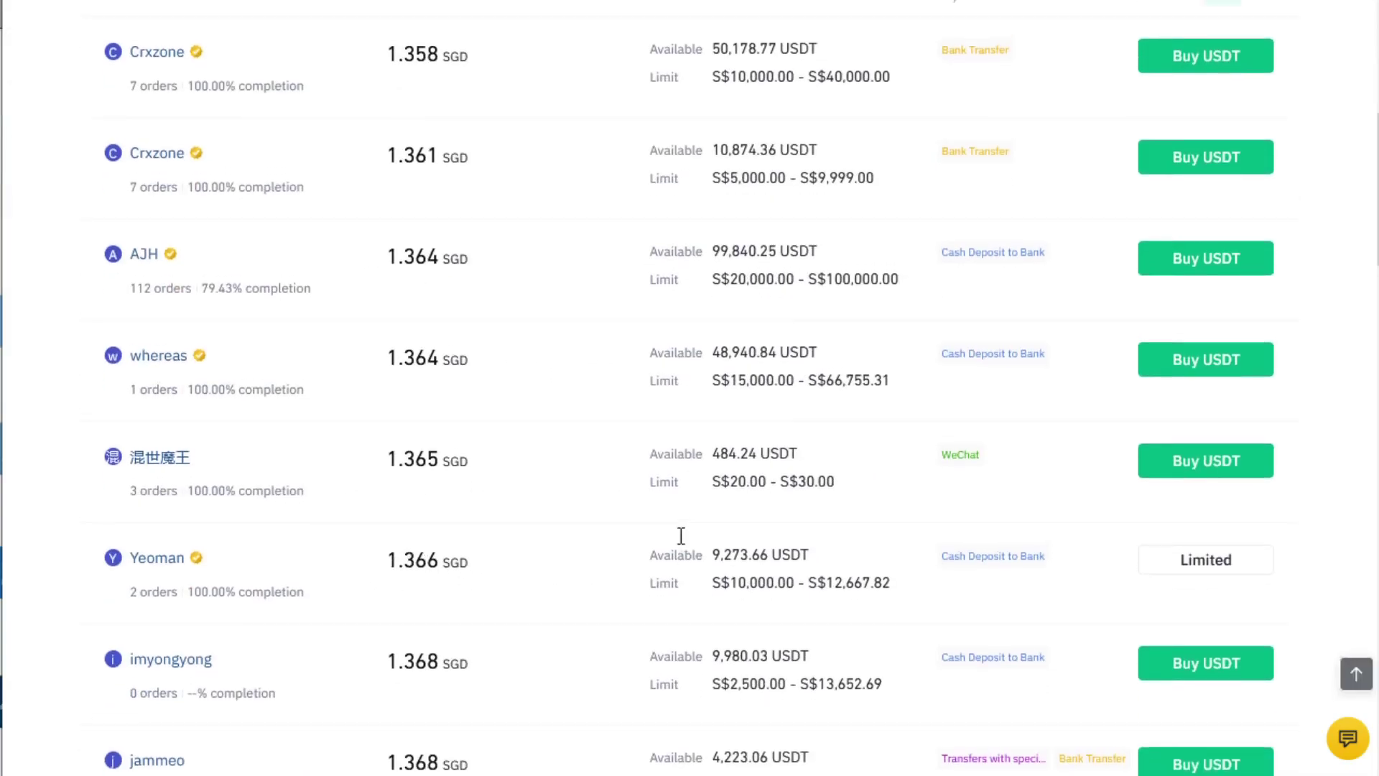
pyautogui.scroll(3, 610, 532)
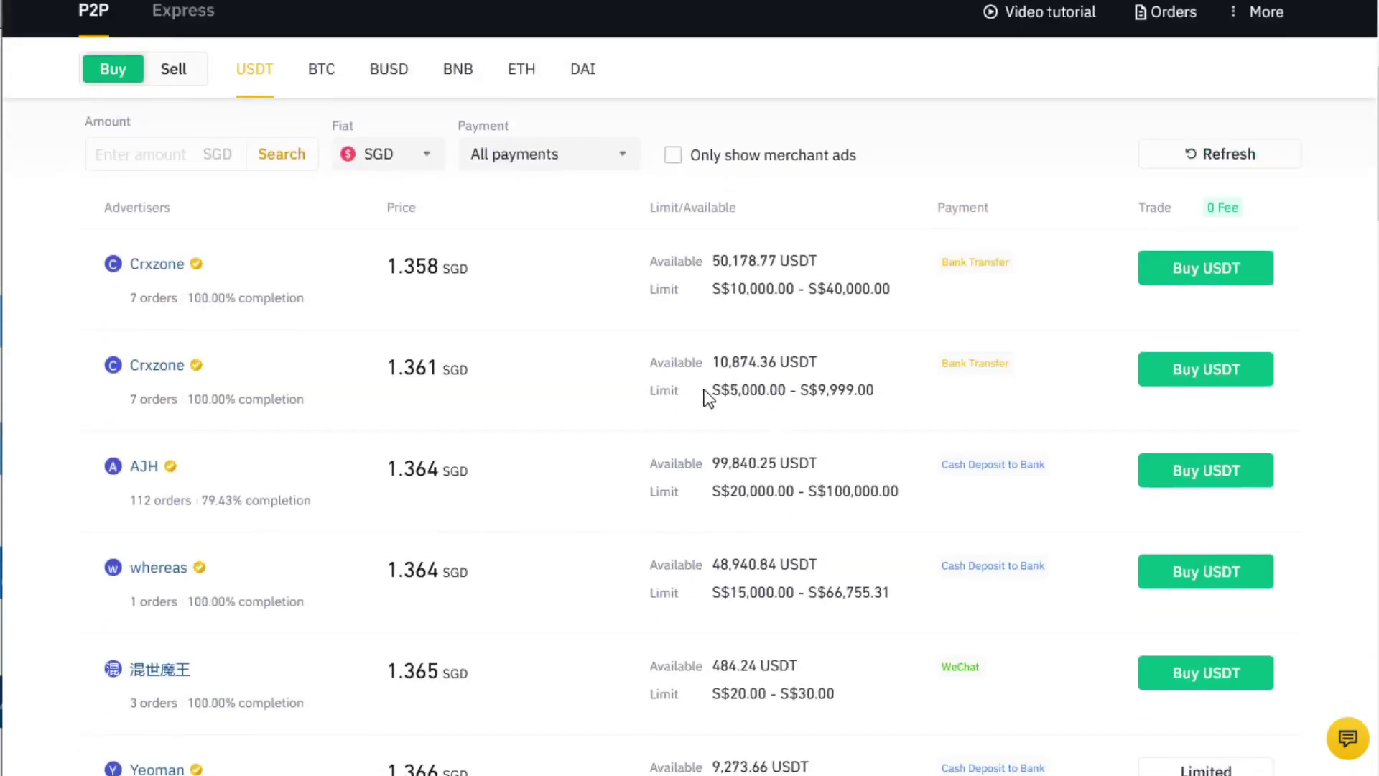
pyautogui.scroll(-2, 864, 389)
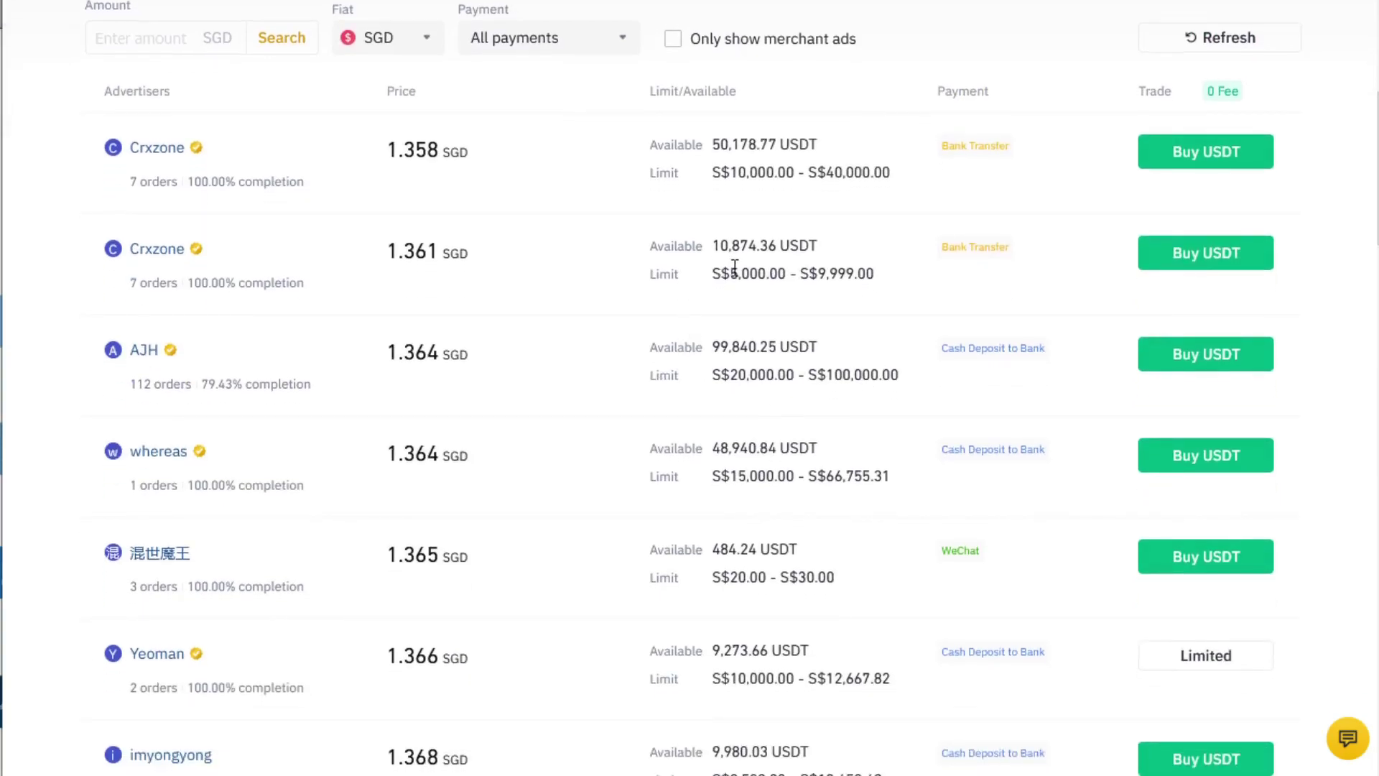
pyautogui.moveTo(898, 280); pyautogui.dragTo(714, 277)
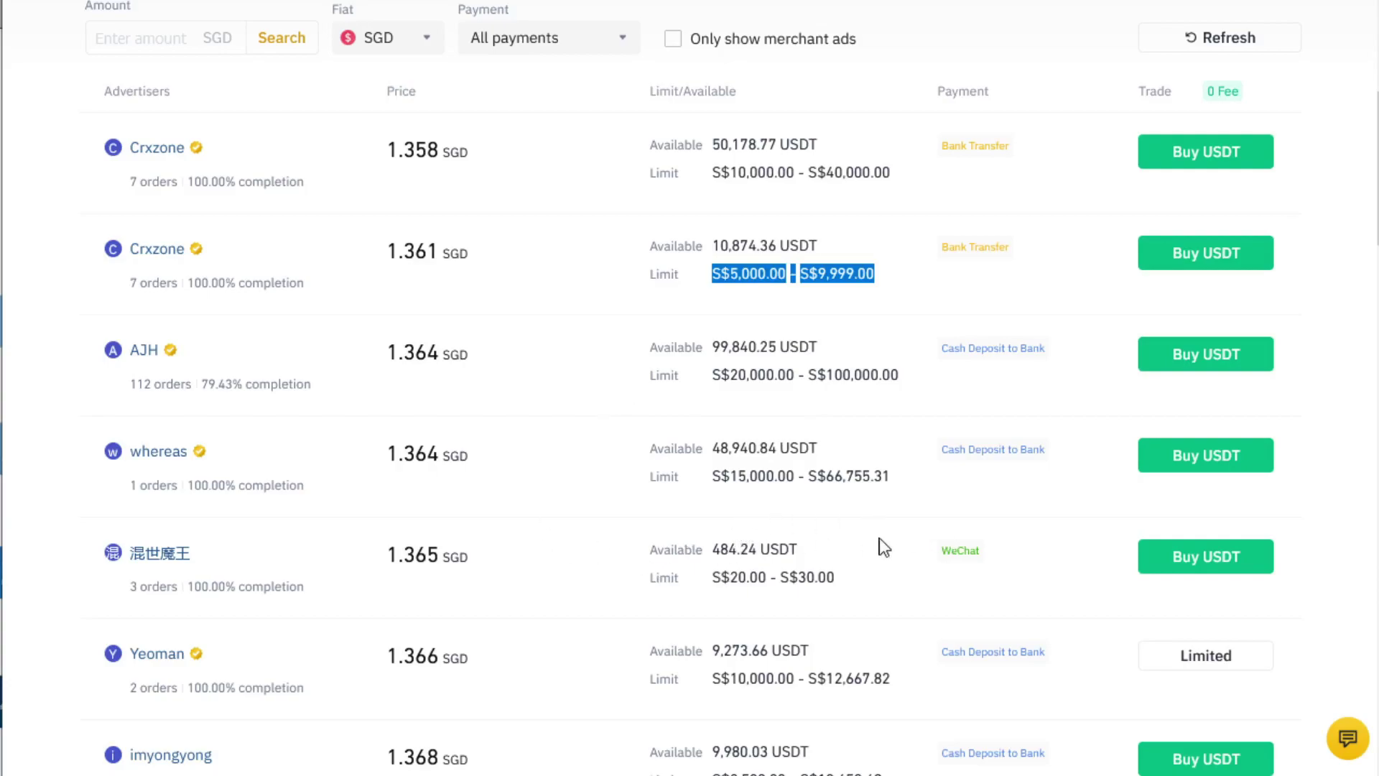
# - Show page 2 of the SGD buy offers, starting at 1.369 SGD
pyautogui.scroll(-5, 662, 474)
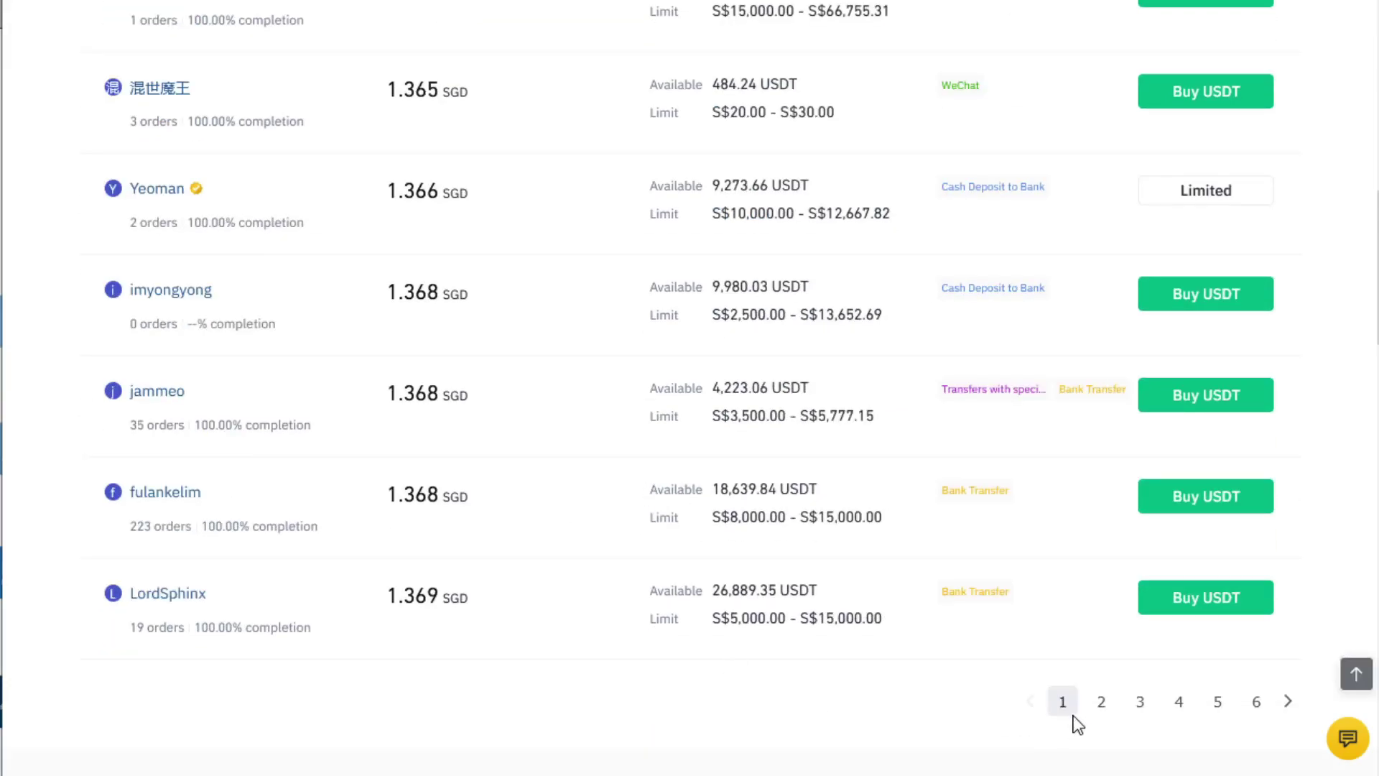
pyautogui.click(1106, 706)
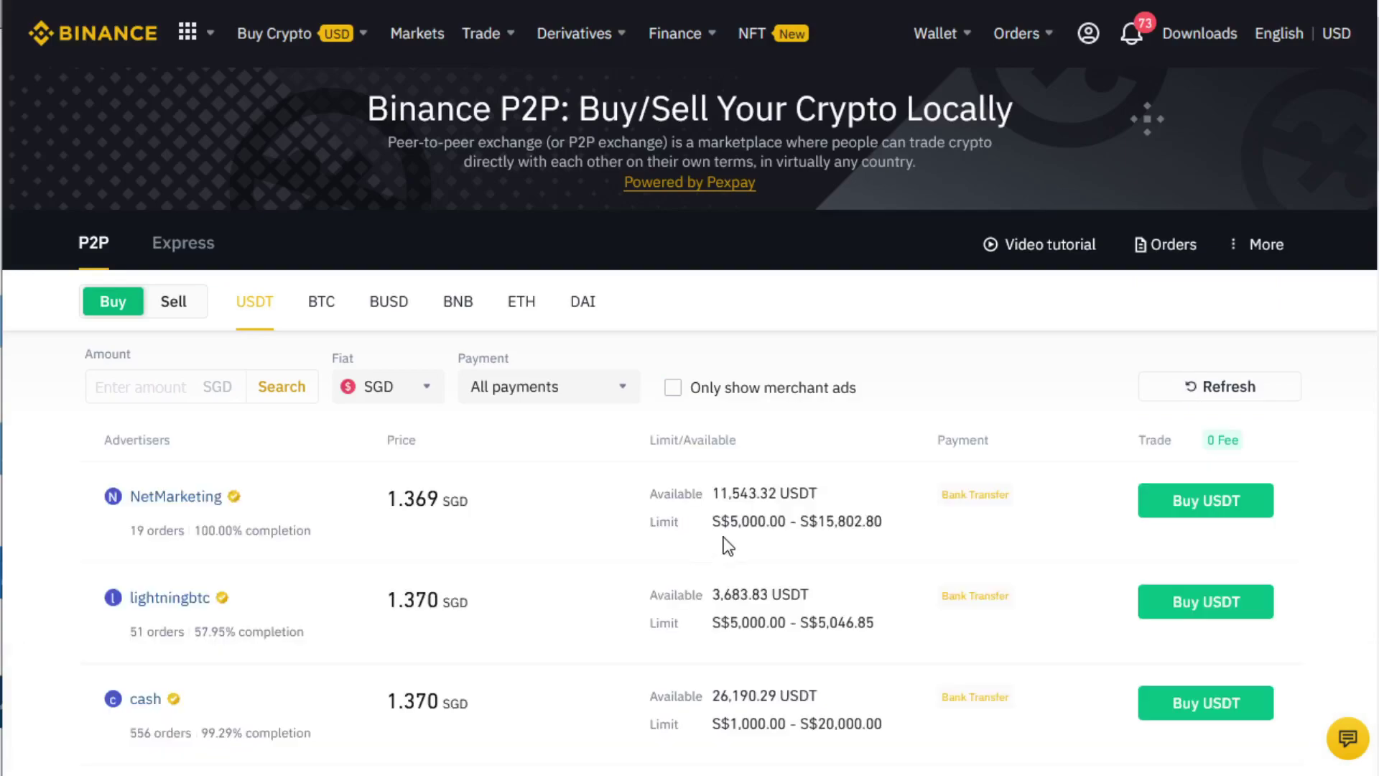
pyautogui.scroll(-5, 854, 560)
pyautogui.scroll(-1, 858, 569)
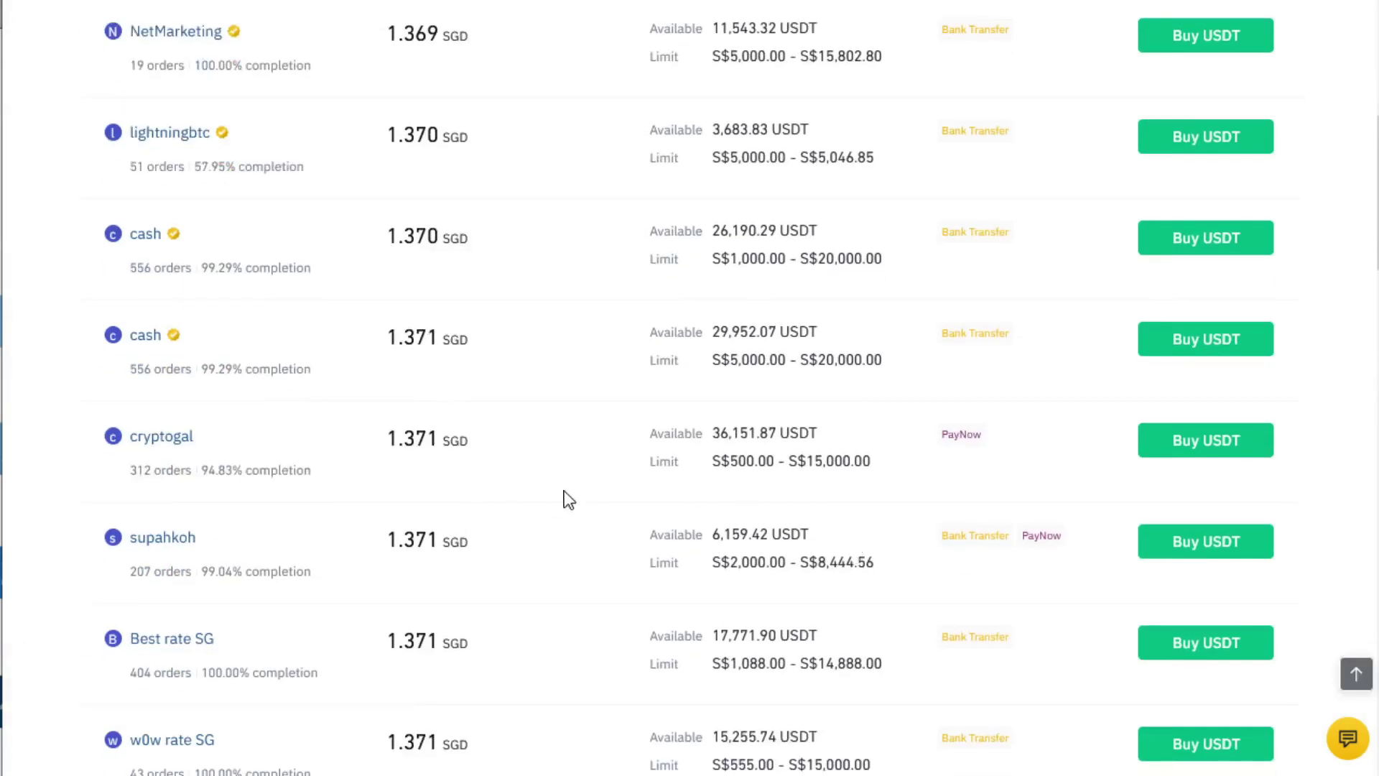